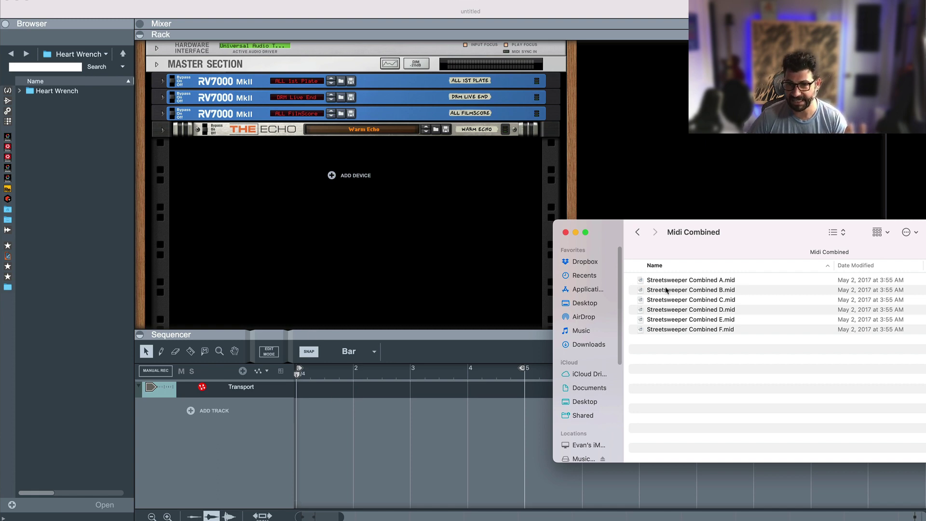
Open the Midi Kicks folder in Finder and create a Mimic Creative Sampler instrument track in Reason.
click(637, 232)
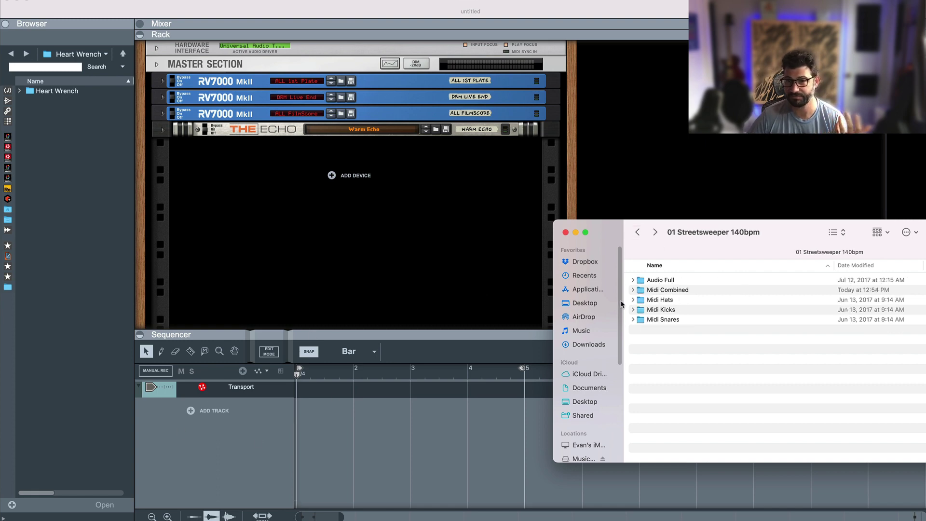
double_click(662, 310)
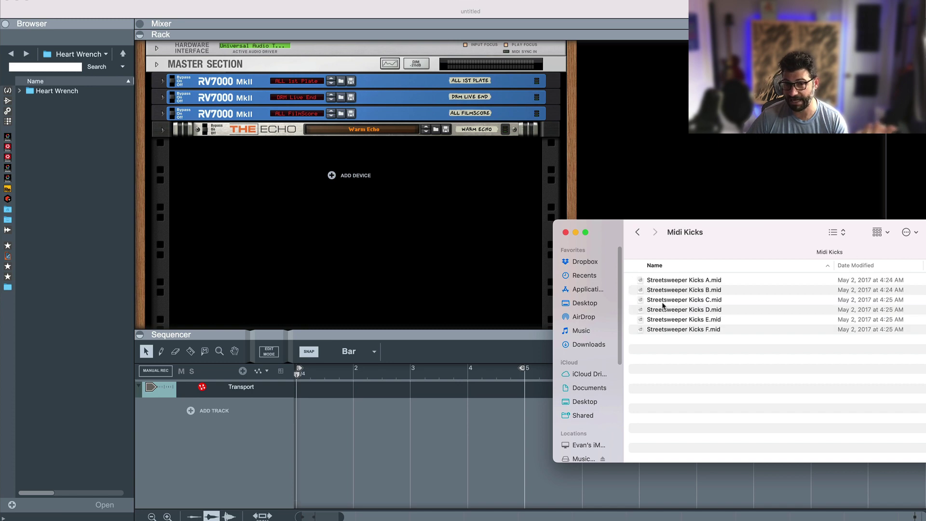
click(209, 413)
mouse_move(251, 428)
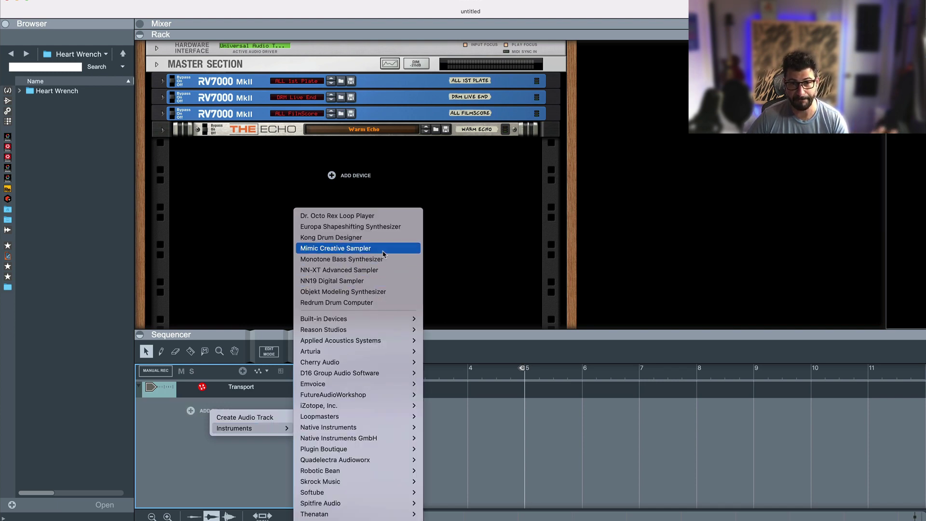
click(382, 251)
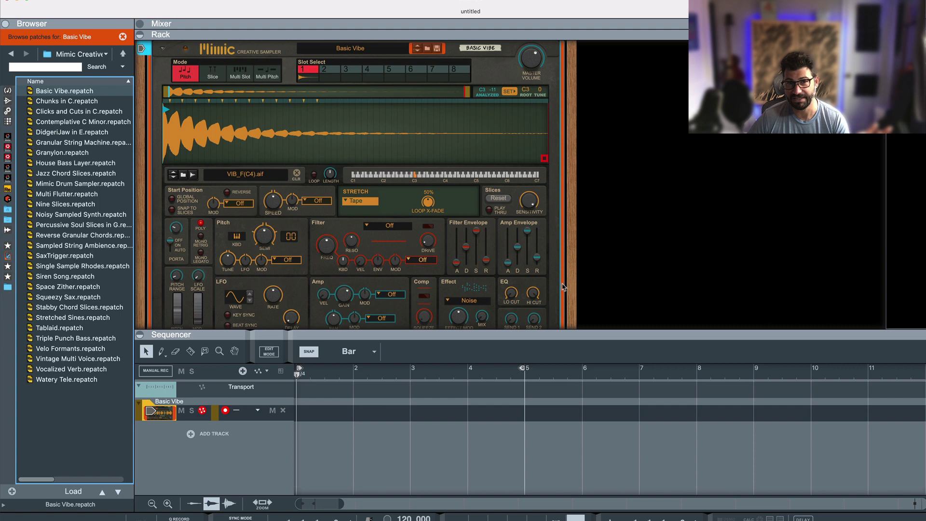
Place Streetsweeper Kicks A.mid from Finder at bar 1 of the Mimic track and extend the loop to bar 9.
key(super+Tab)
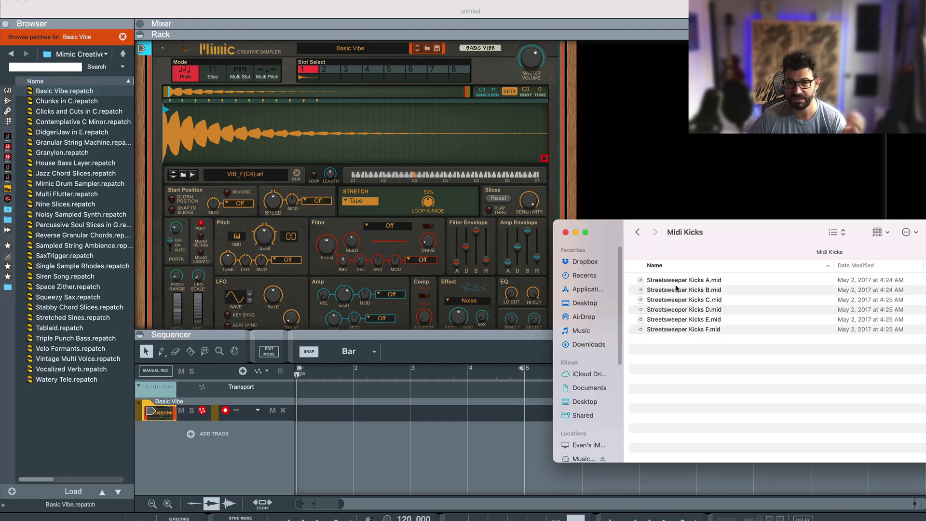
drag(681, 282, 298, 413)
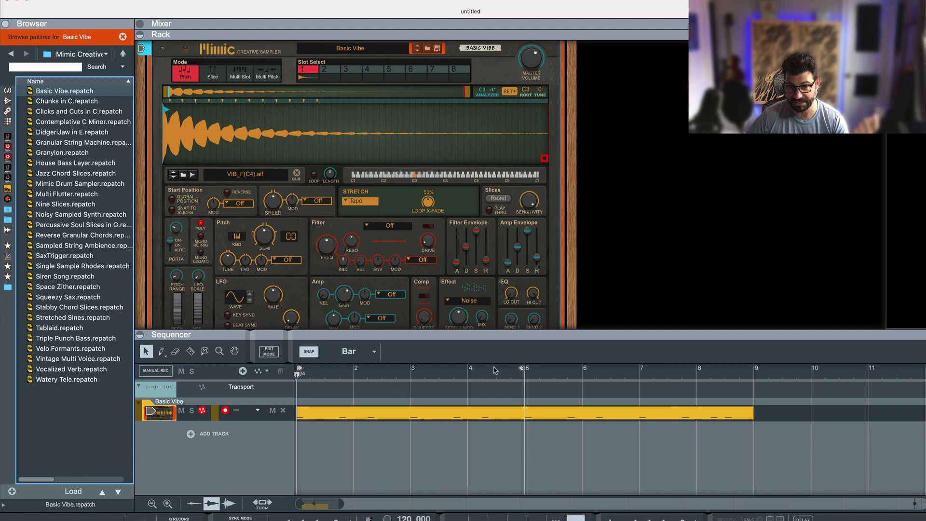
click(646, 407)
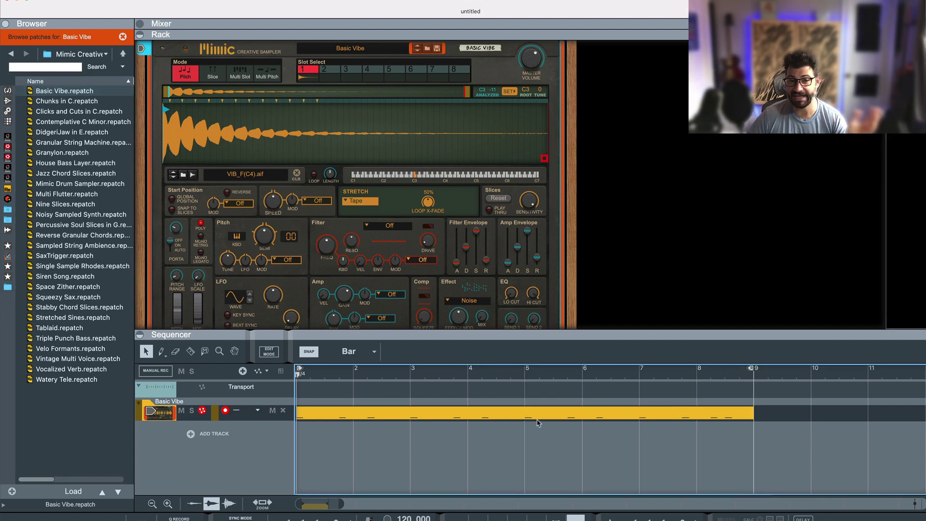
Inspect the notes inside the kick clip and play back the pattern.
double_click(508, 417)
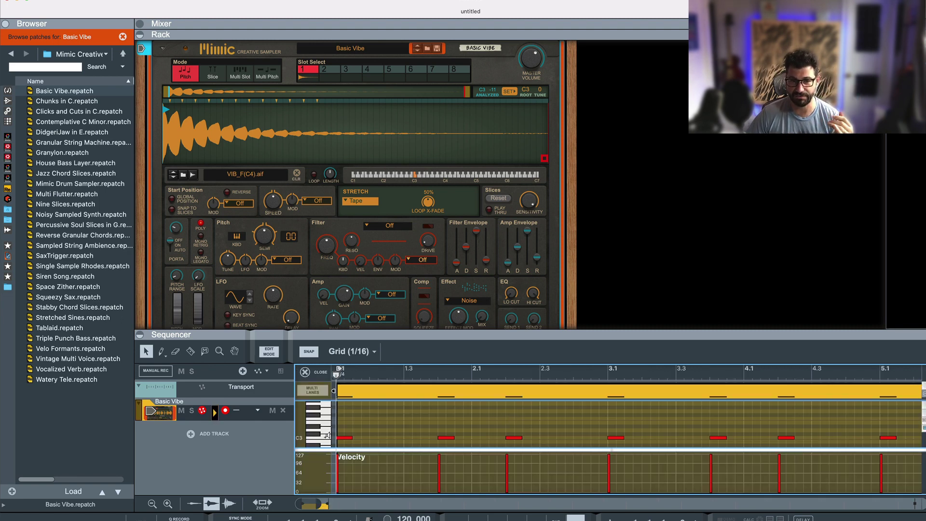
click(306, 373)
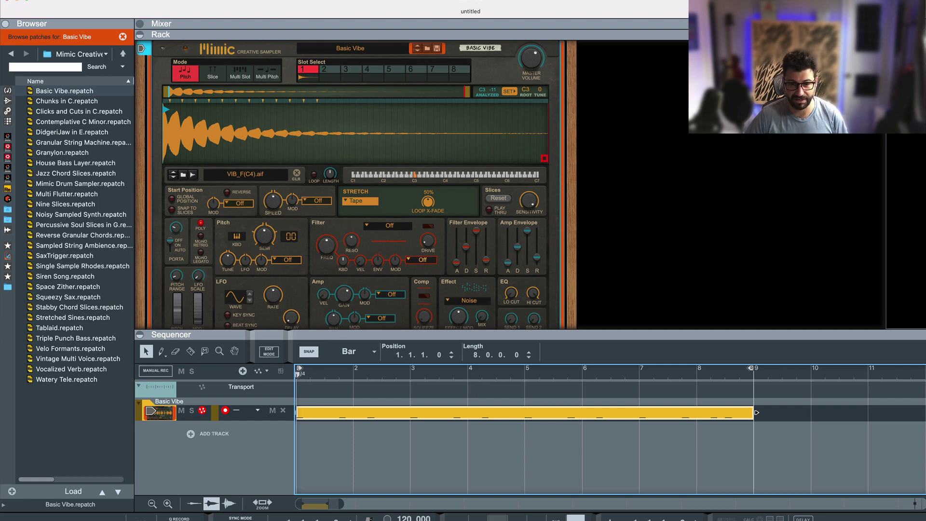
key(space)
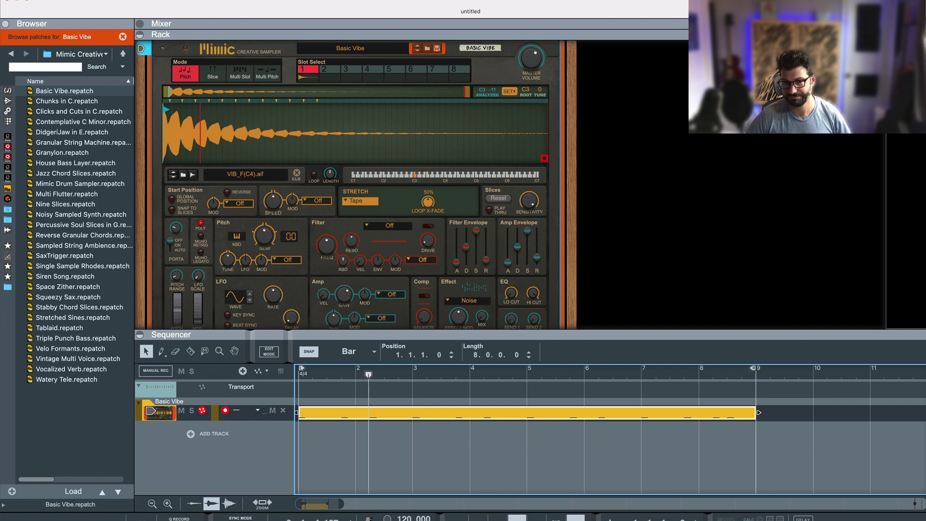
key(space)
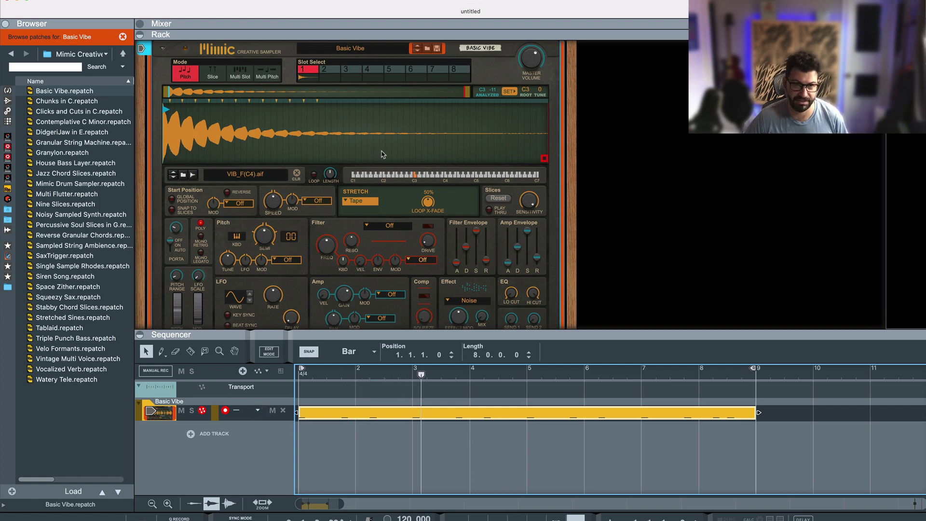
Reset the Mimic device and load the sample Bd_808_fritz.wav from the 1. Bass Drums folder.
right_click(307, 218)
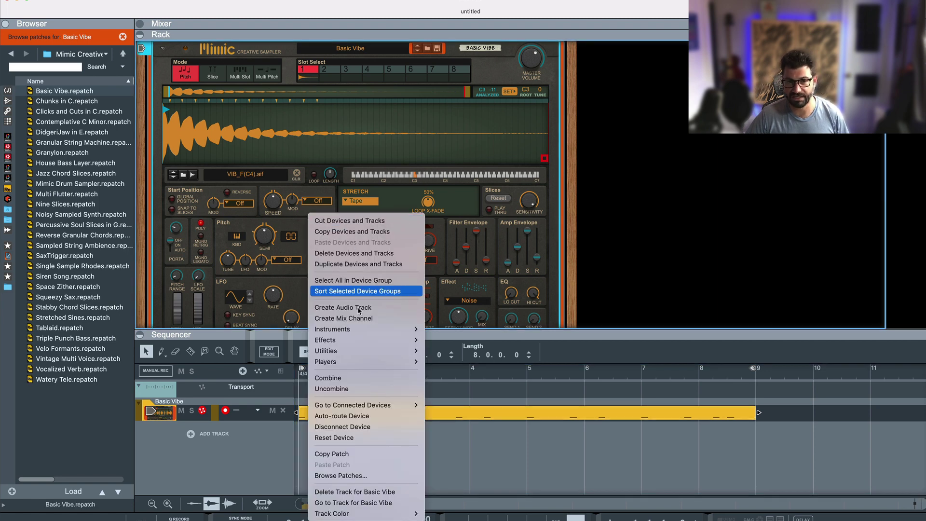
click(347, 437)
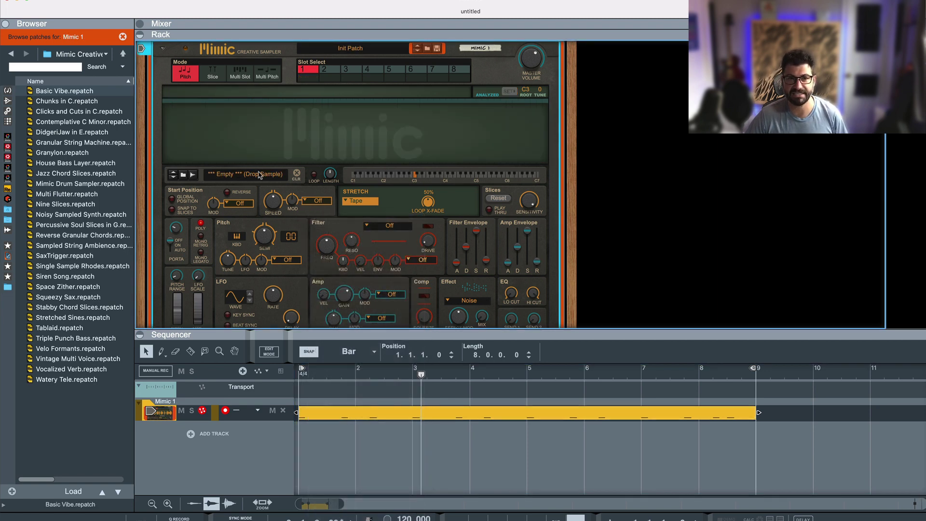
click(184, 176)
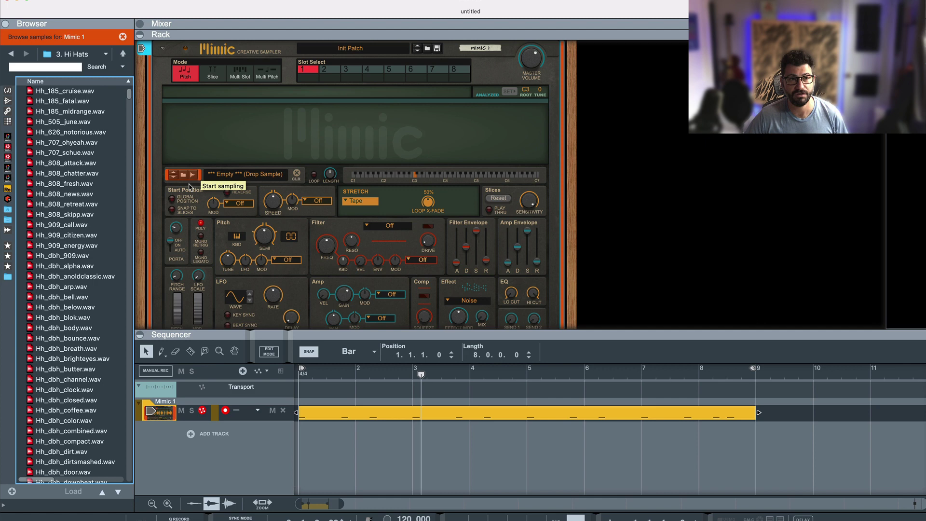
click(122, 54)
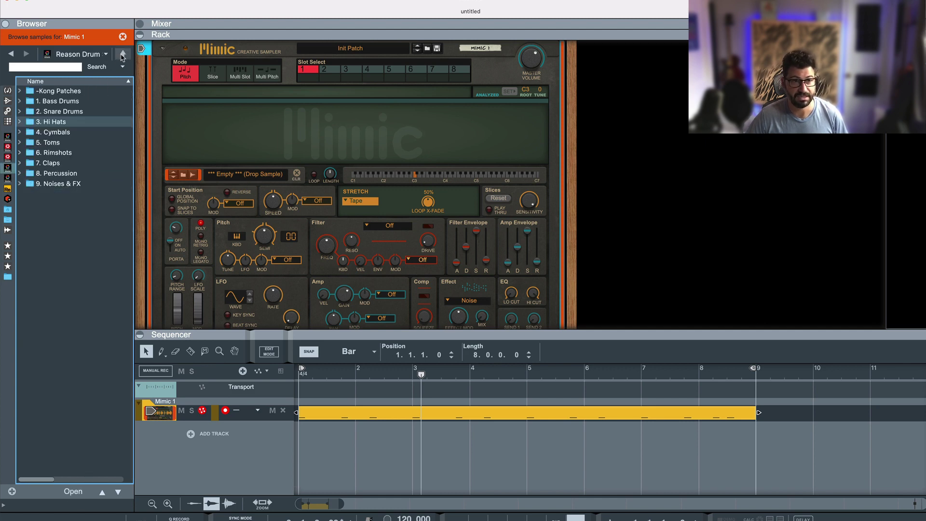
double_click(62, 101)
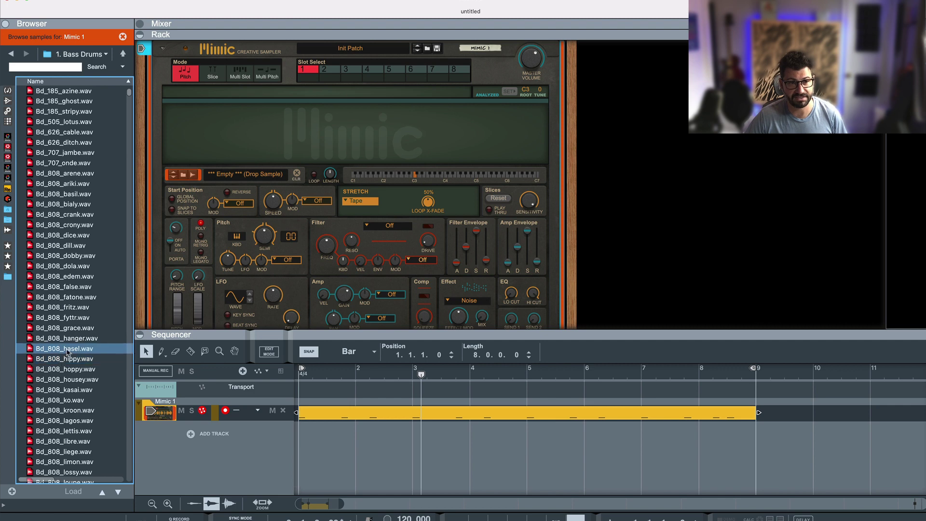
drag(62, 306, 325, 173)
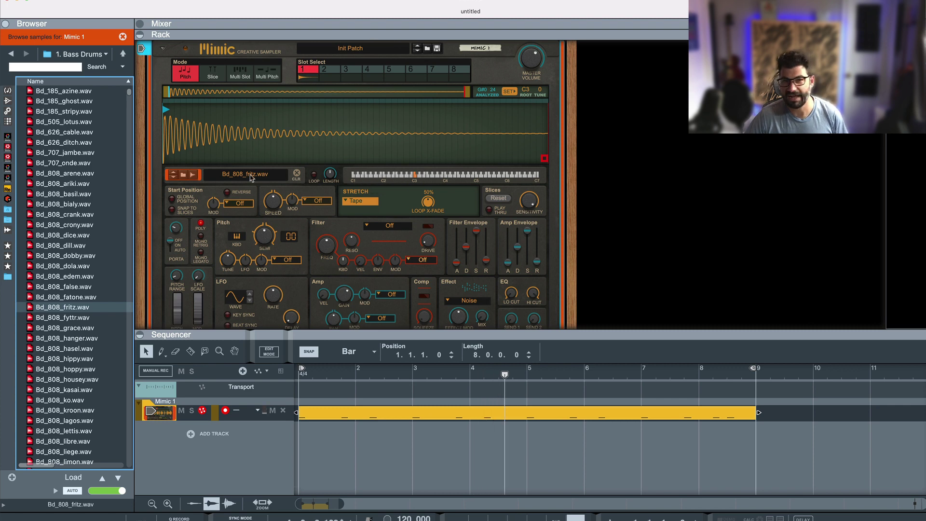
Audition the following 808 bass drum samples against the pattern and load Bd_808_kasai.wav into Mimic.
click(173, 180)
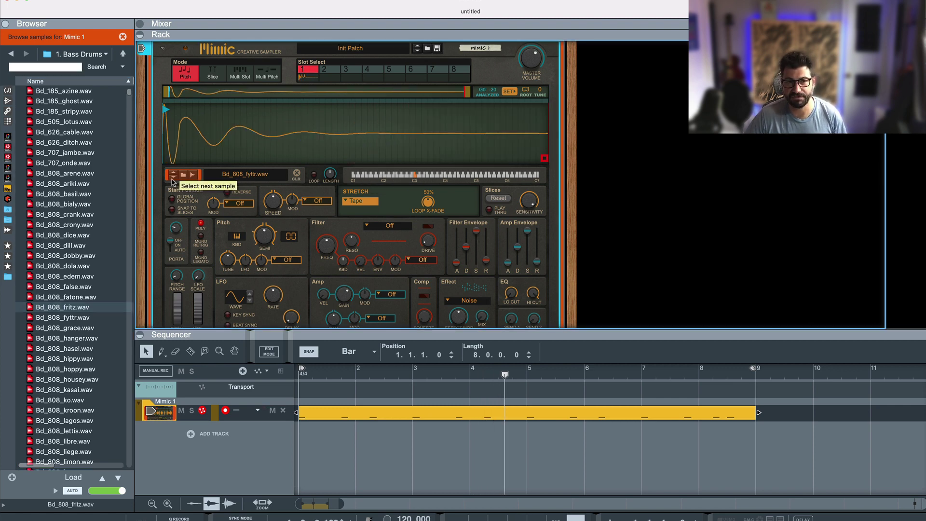
click(173, 179)
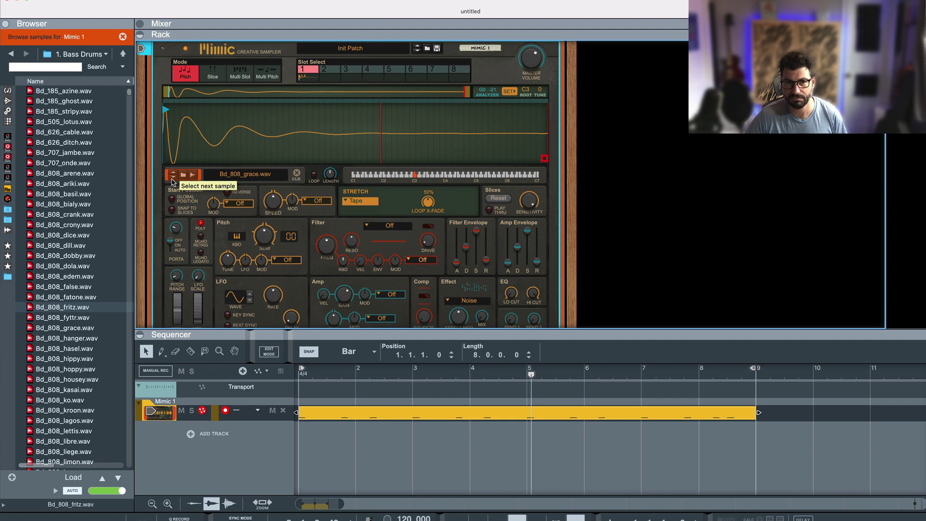
click(173, 179)
click(173, 179)
click(172, 180)
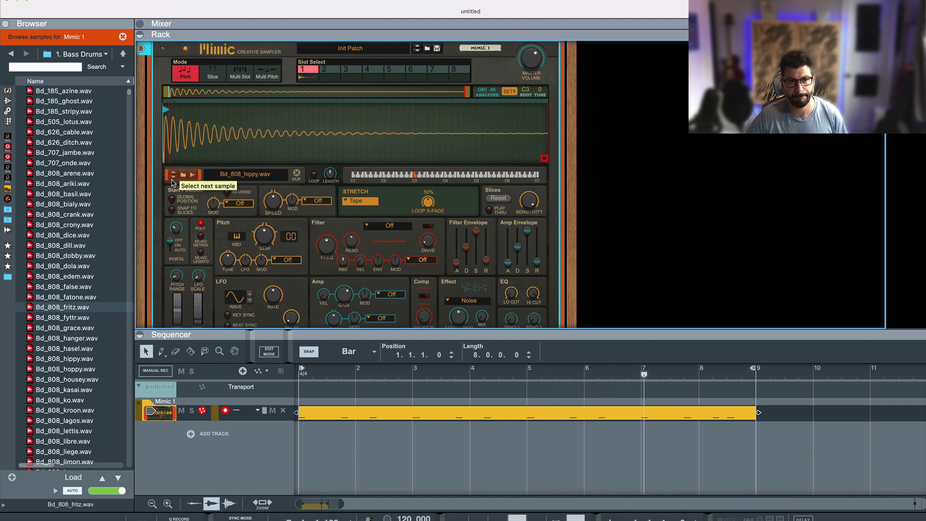
click(67, 358)
key(Down)
key(Down)
key(Down)
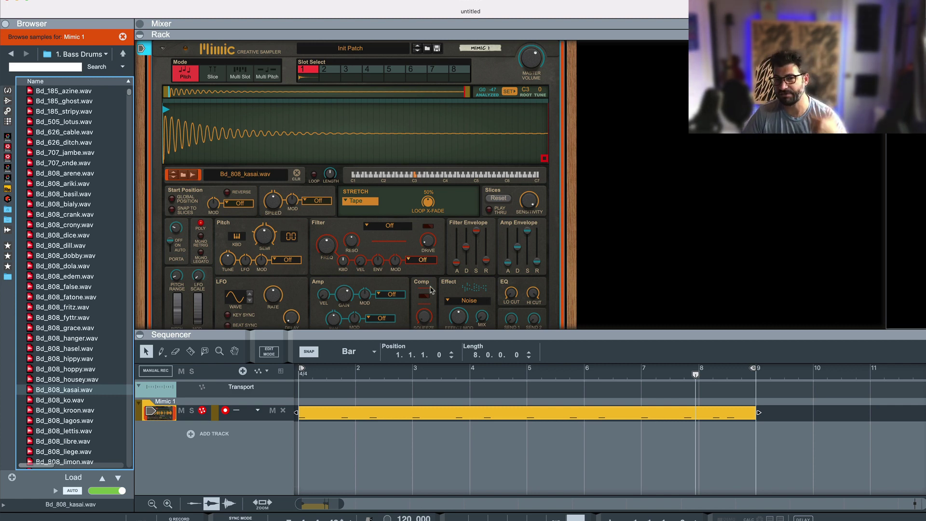
In the kick clip, add a C3 note at position 8.4.3.0 and delete the note at 7.4.1.0.
double_click(620, 414)
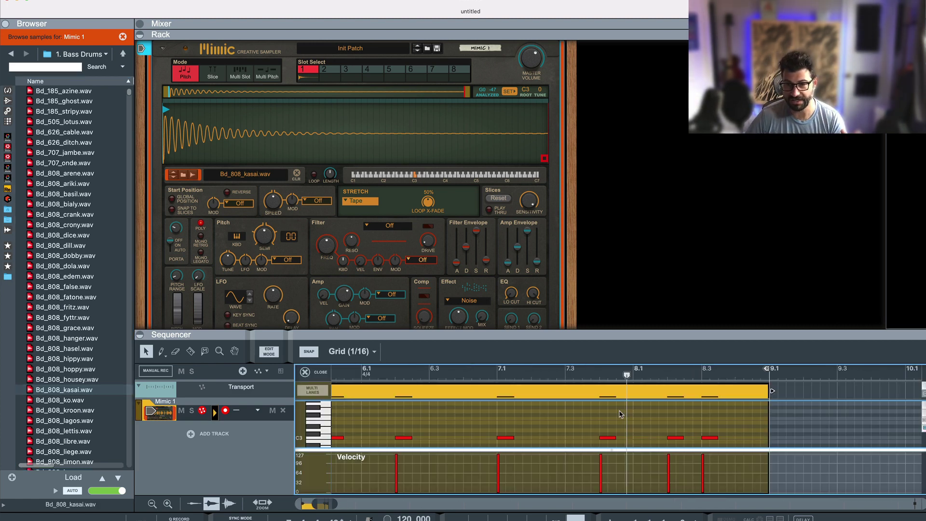
click(757, 437)
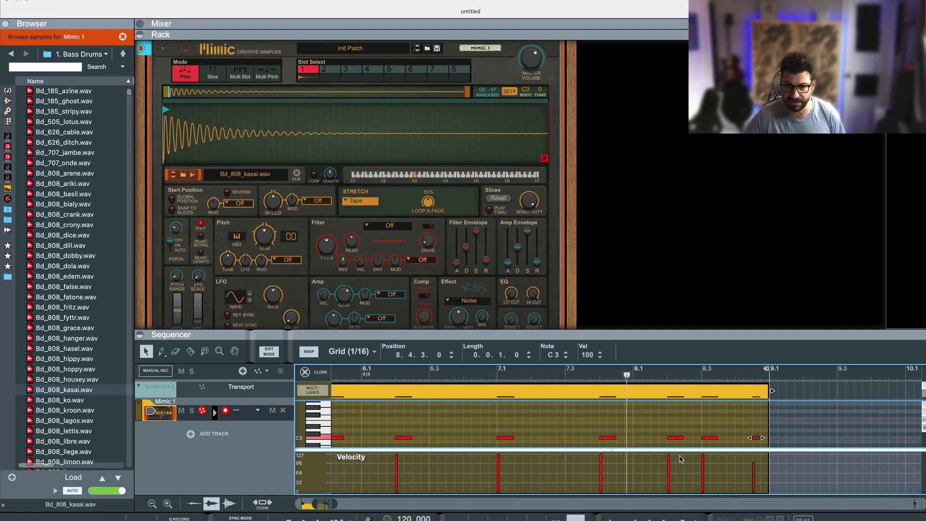
click(601, 439)
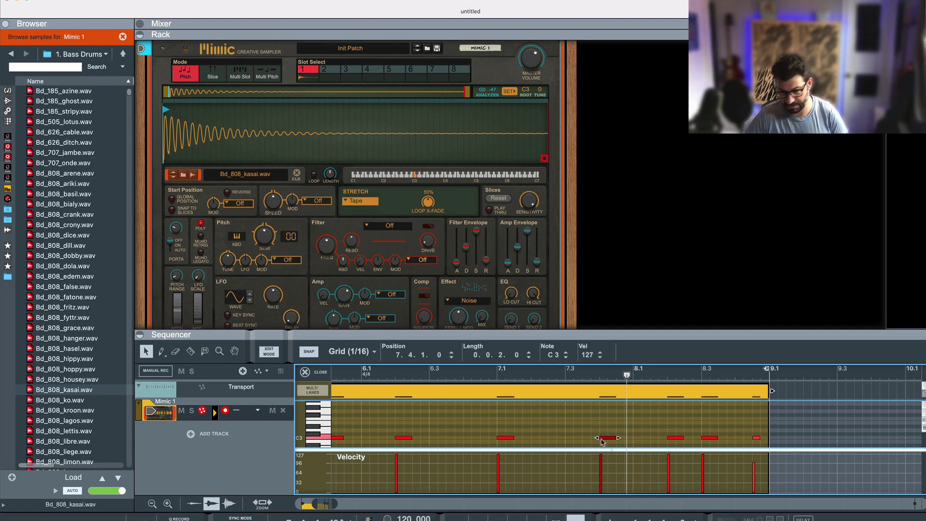
key(Delete)
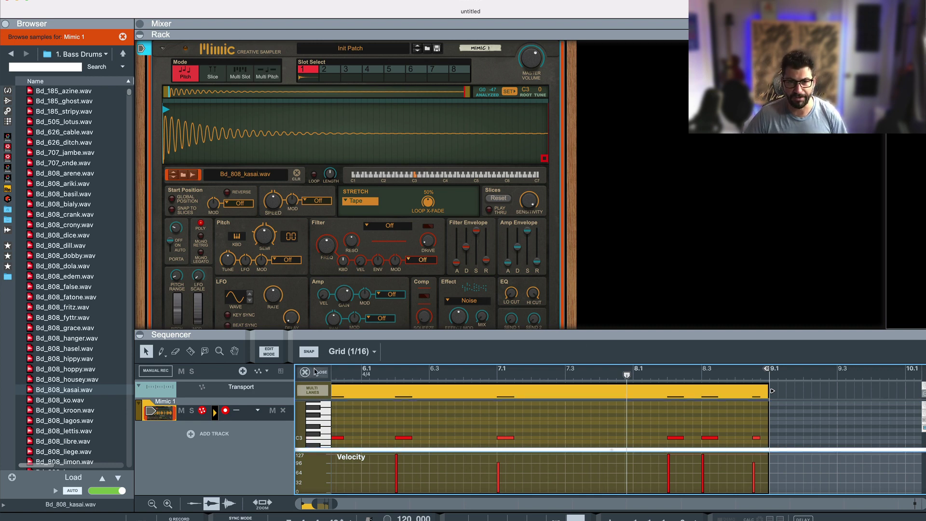
click(305, 372)
Set the song tempo to 124 BPM.
click(405, 516)
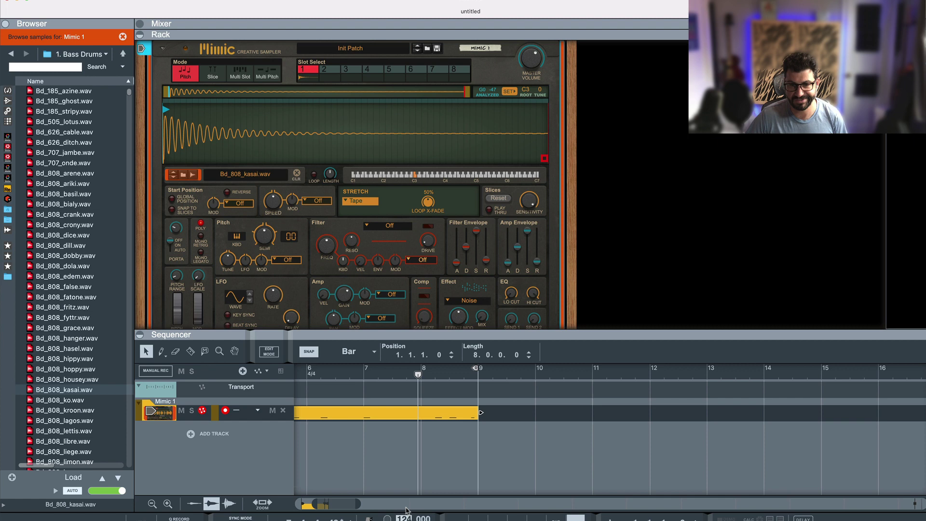
key(Return)
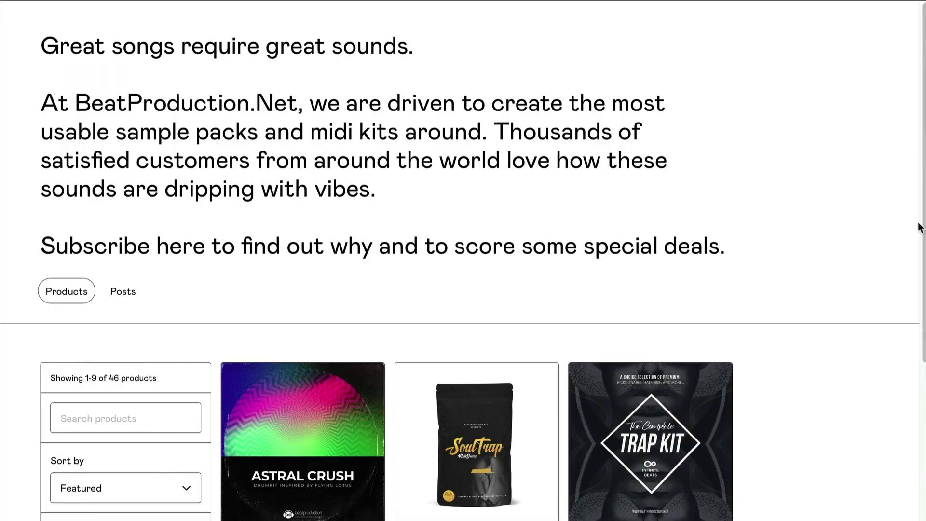
scroll(822, 256, down, 20)
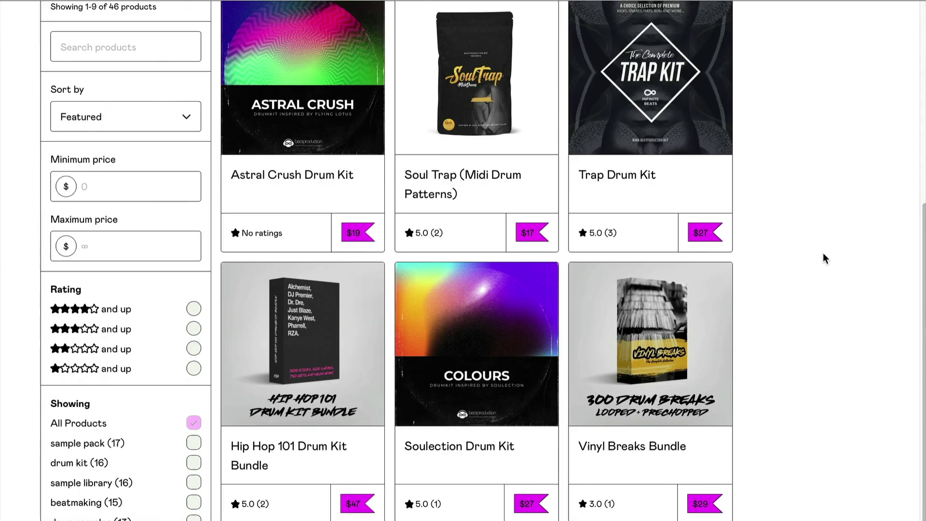
scroll(823, 255, down, 20)
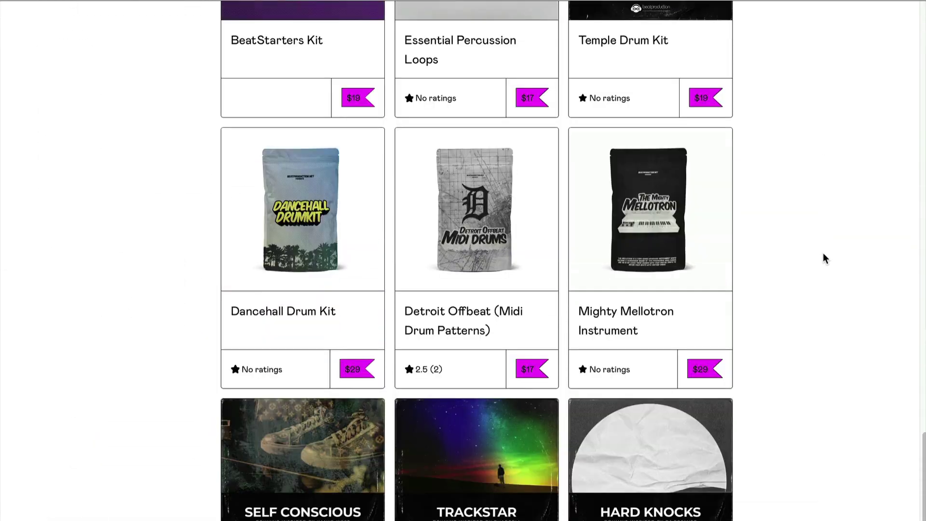
scroll(822, 255, down, 20)
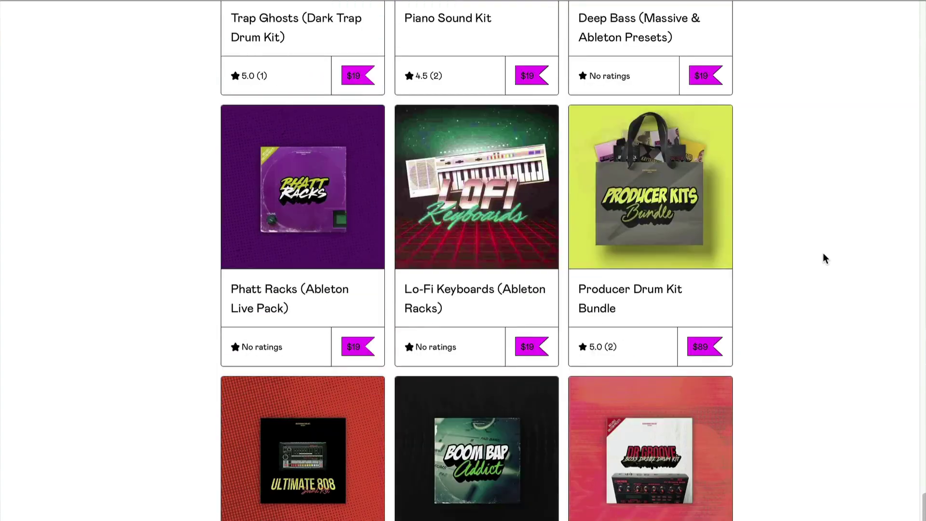
scroll(823, 259, down, 17)
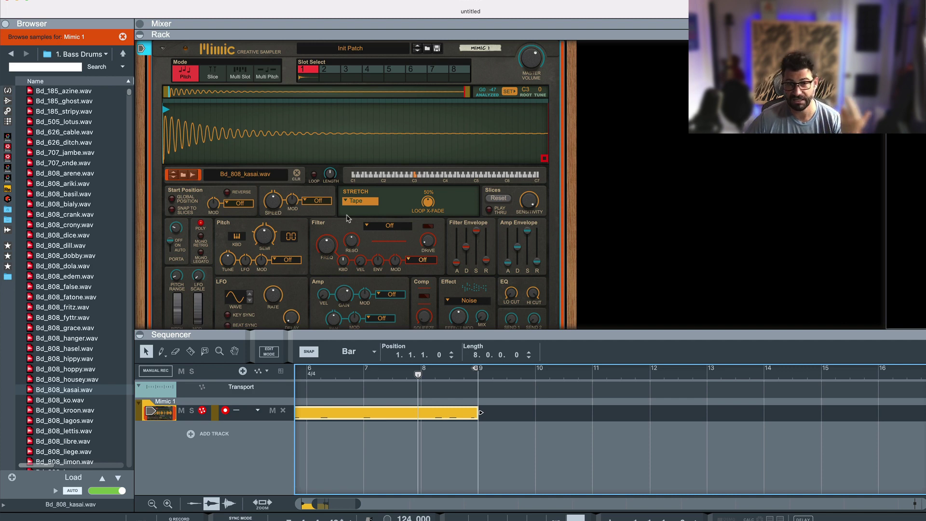
Add an NN19 Digital Sampler instrument track and reset the device to clear its default patch.
click(238, 433)
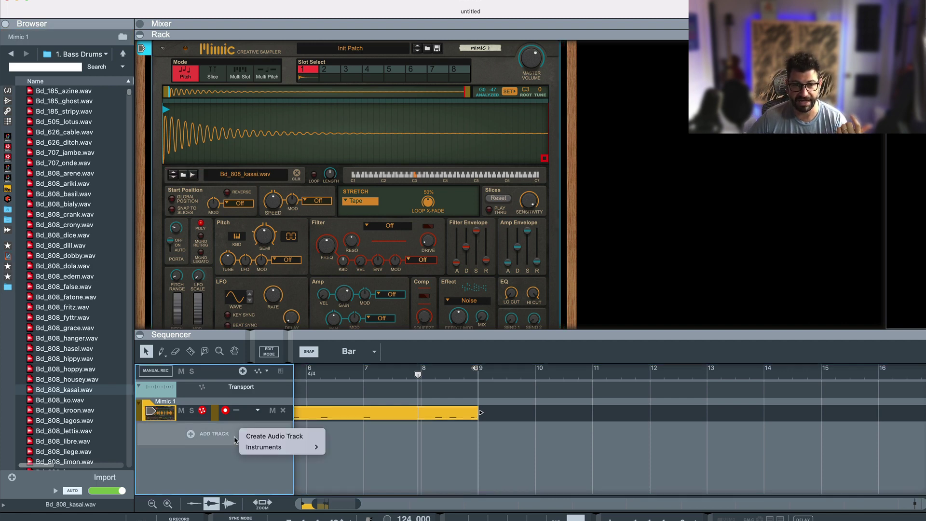
mouse_move(256, 448)
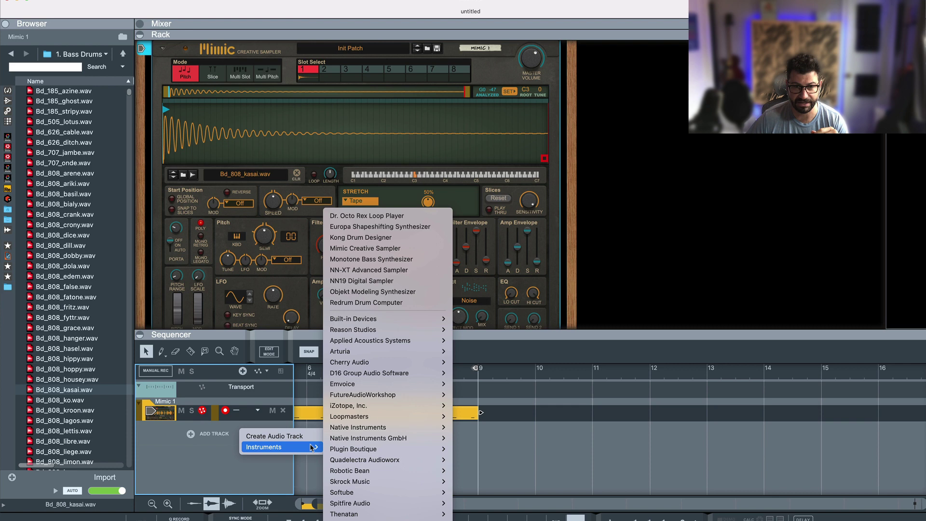
click(417, 285)
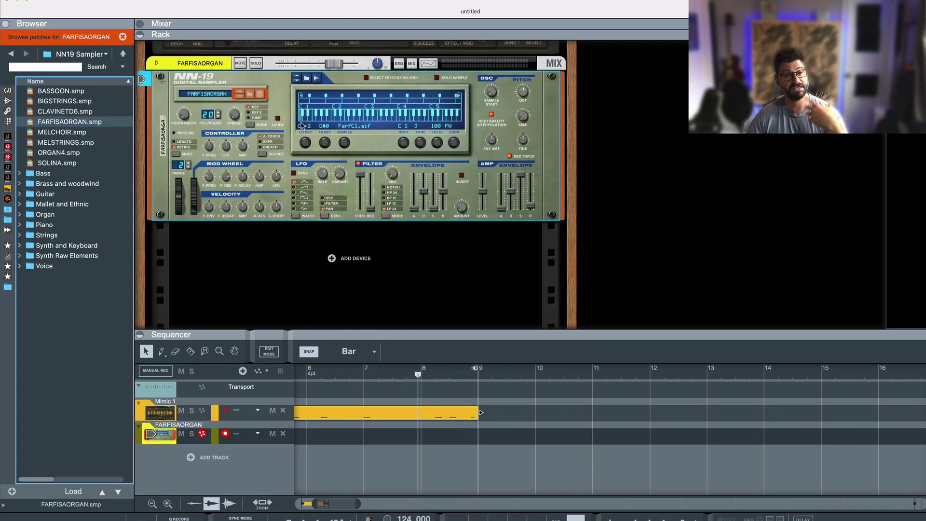
right_click(366, 147)
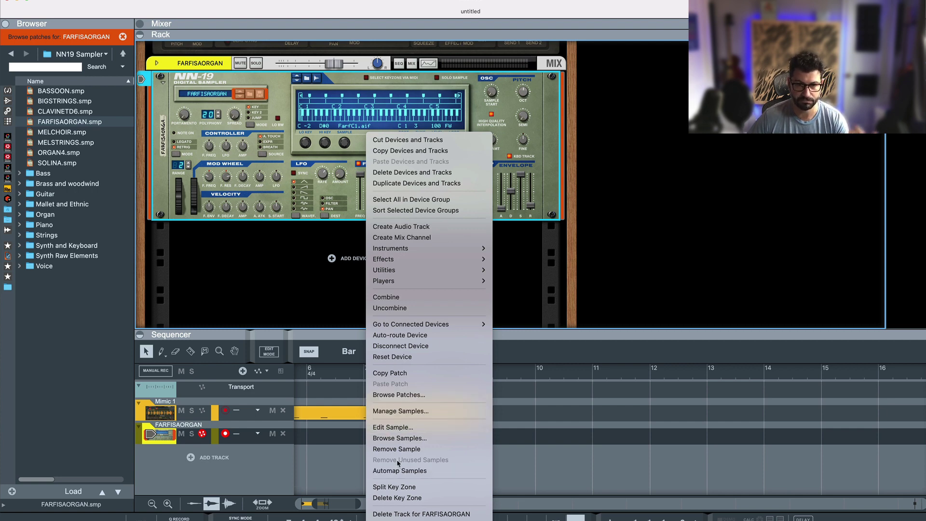
click(405, 356)
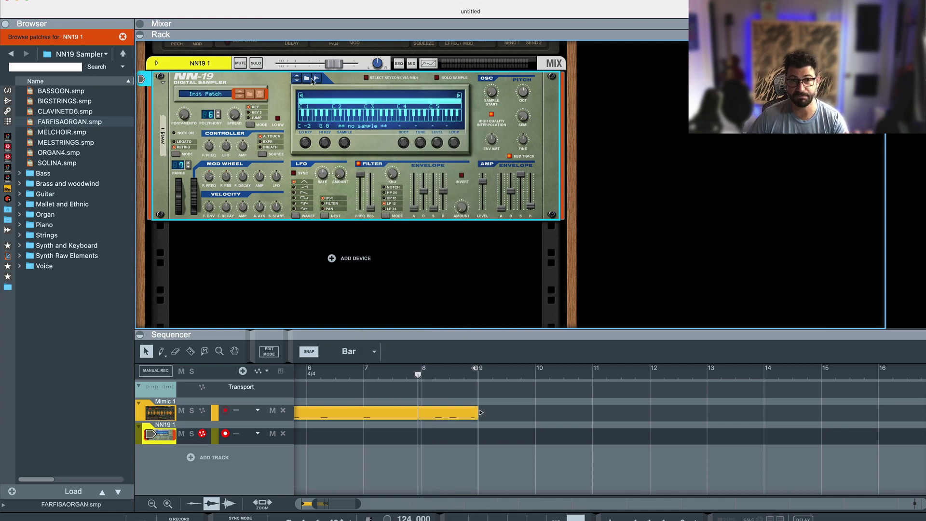
Audition 808 snares from Reason Drum Supply's 2. Snare Drums folder and load Sd_808_nobe.wav into the NN19.
click(307, 79)
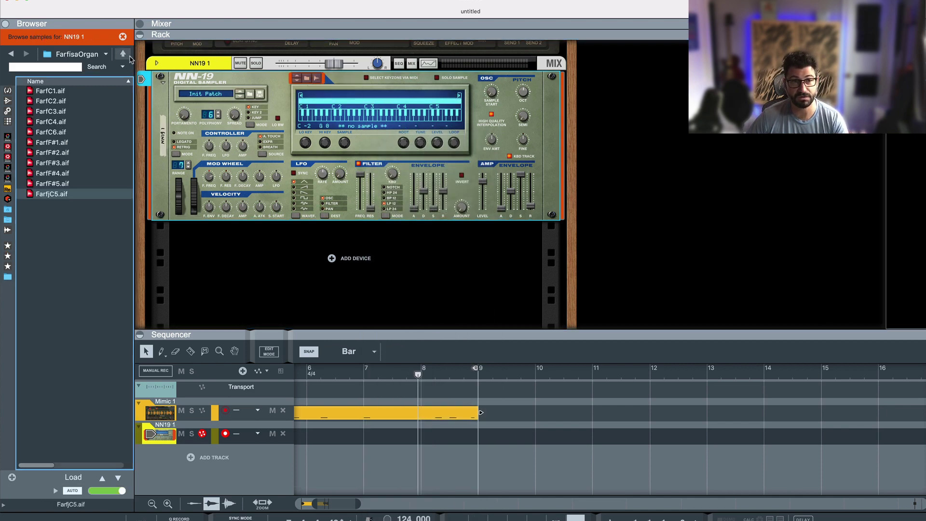
click(7, 168)
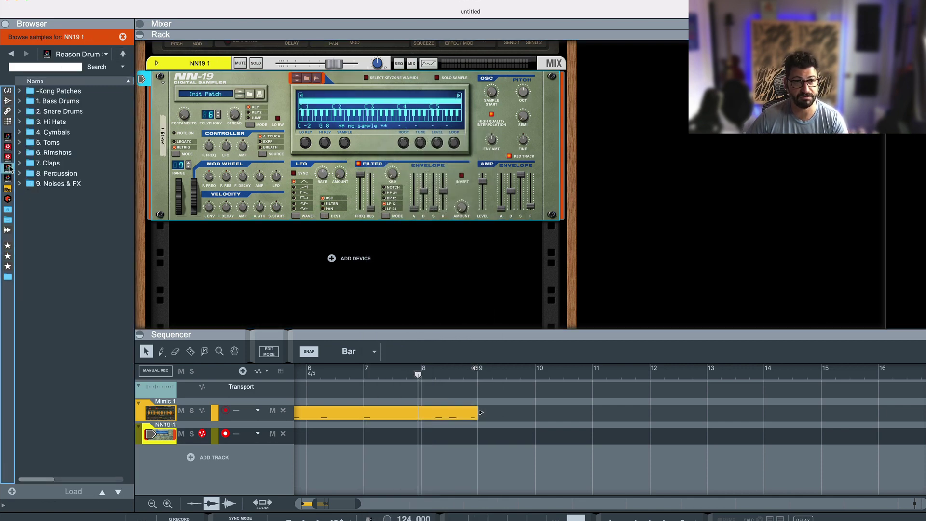
click(62, 113)
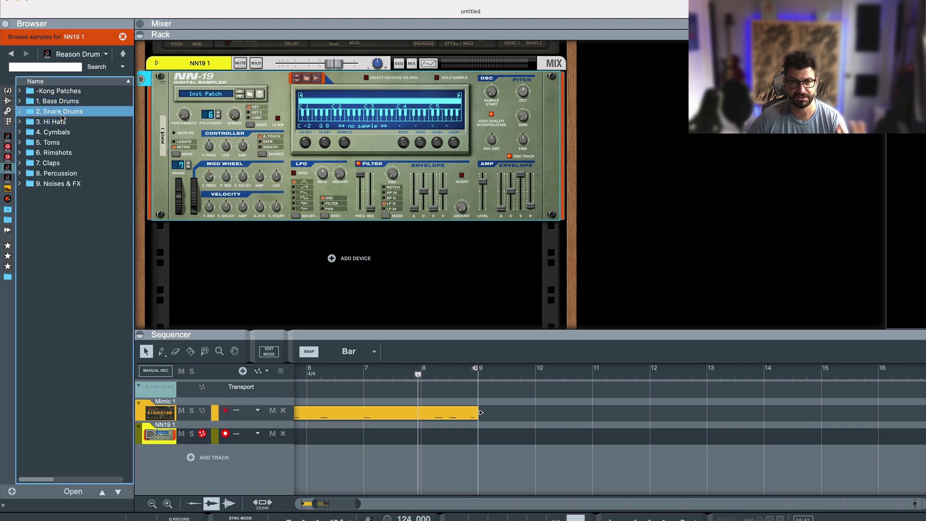
double_click(62, 113)
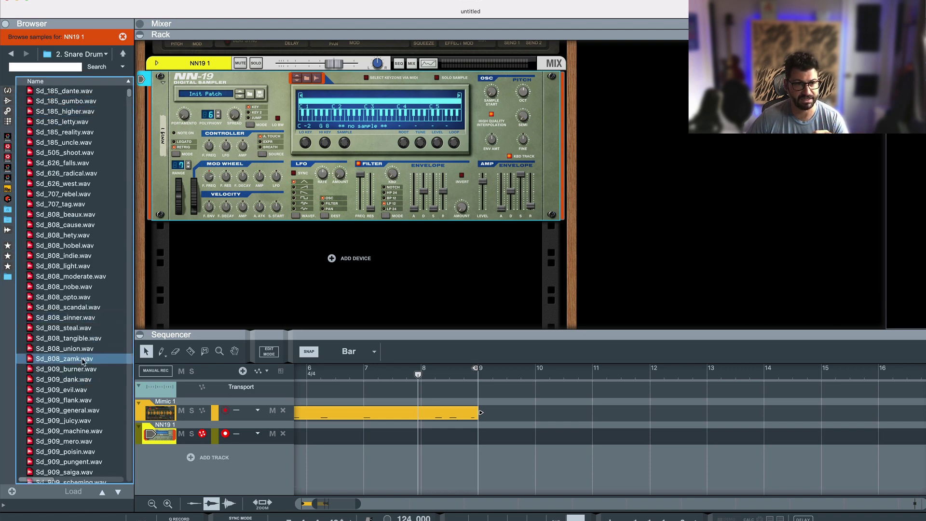
click(81, 339)
click(81, 329)
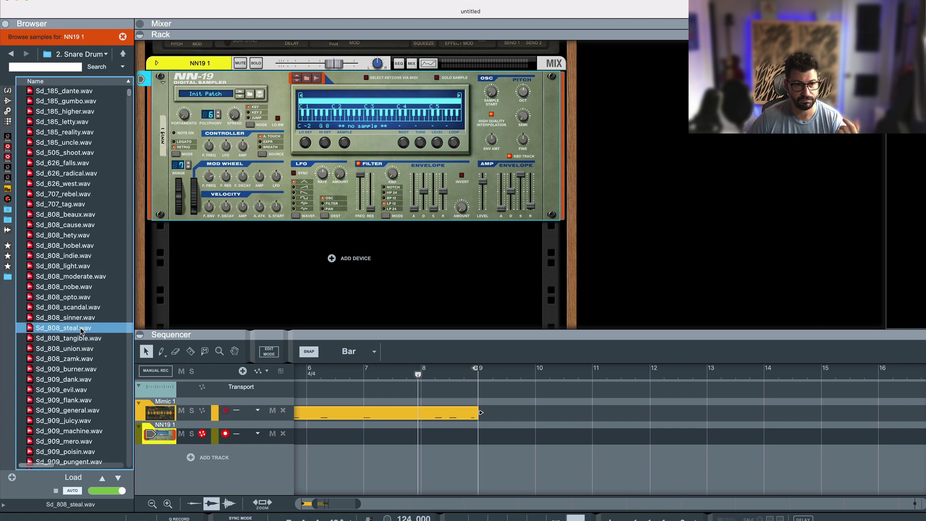
click(64, 319)
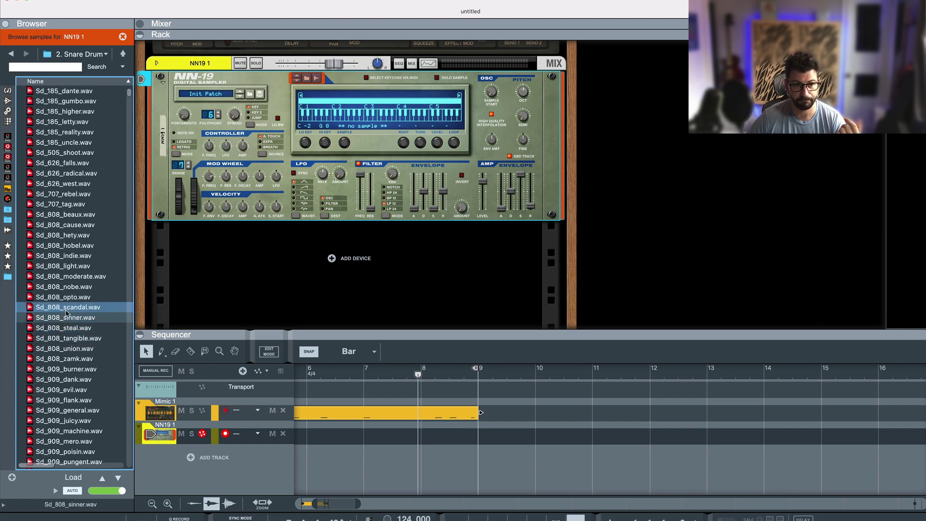
click(68, 298)
click(68, 286)
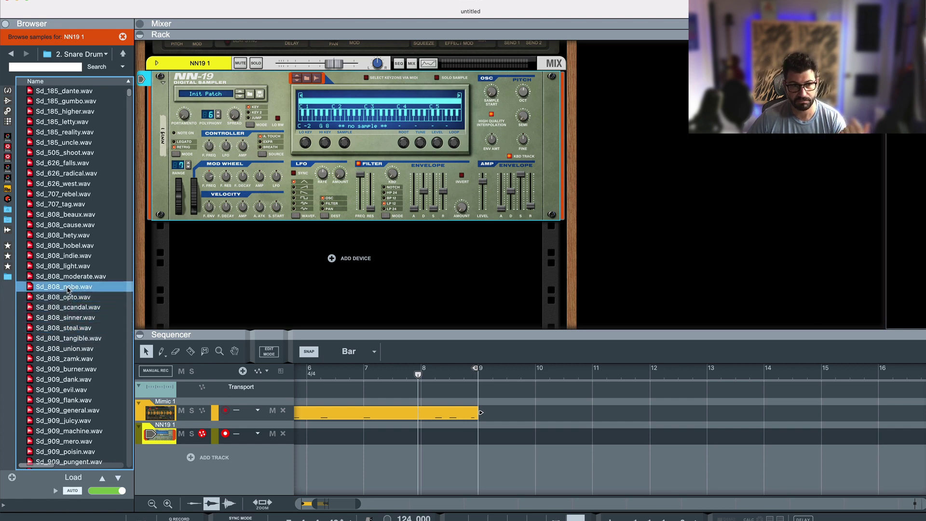
drag(68, 286, 359, 117)
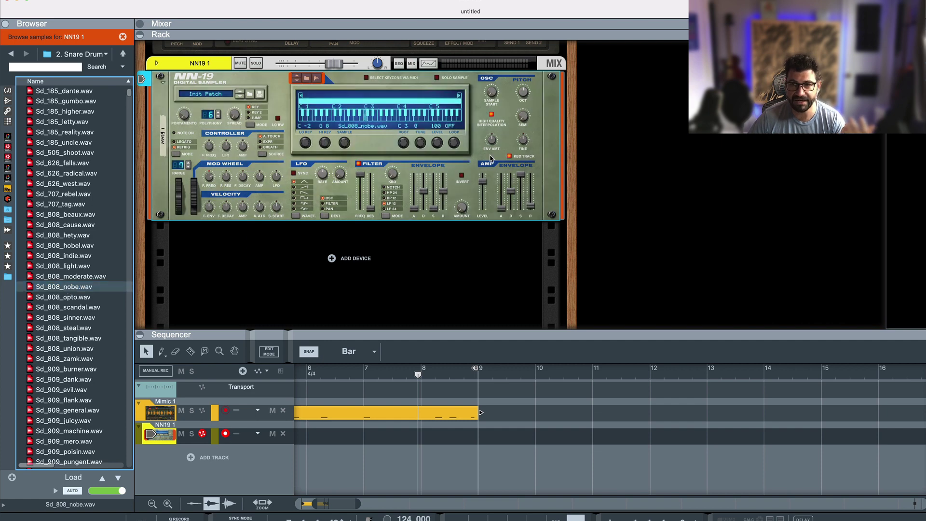
Import Streetsweeper Snares B.mid from Finder onto the NN19 track, move its clip to start at bar 1, and play the beat.
key(super+Tab)
click(637, 232)
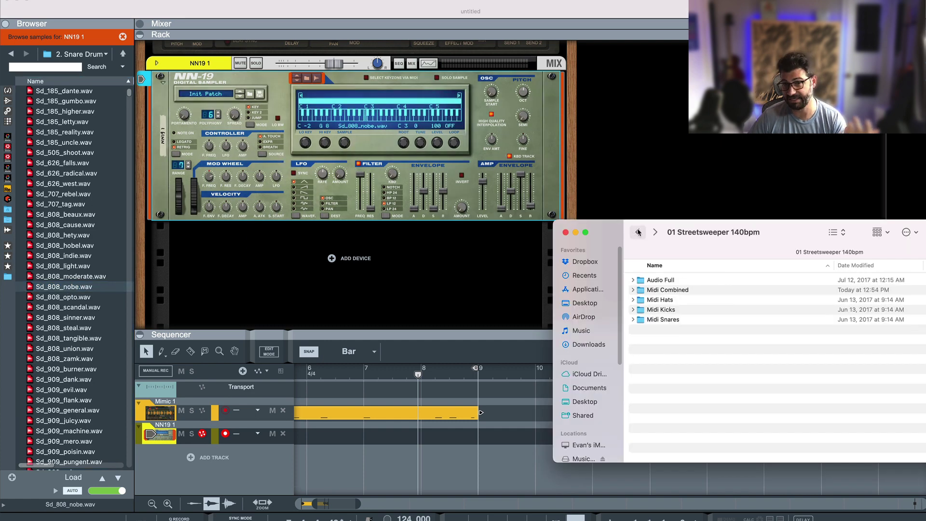
double_click(663, 320)
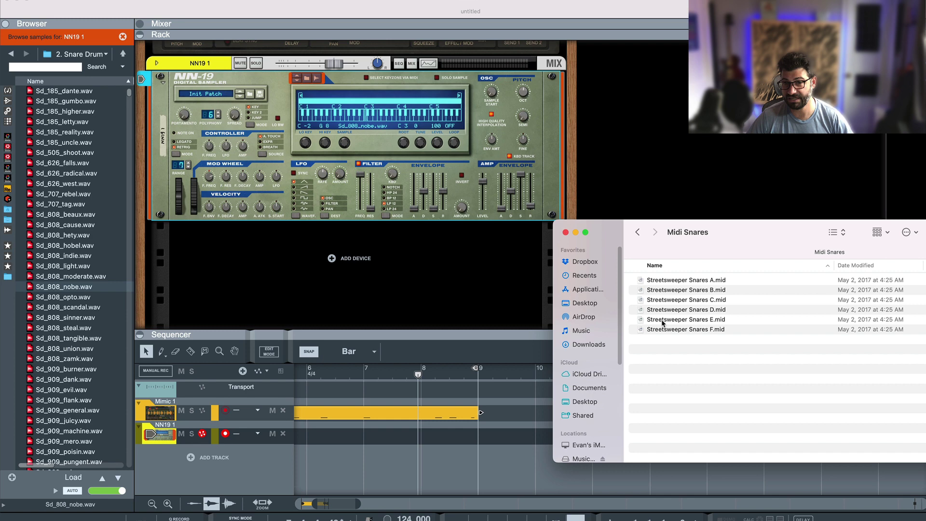
drag(685, 291, 337, 436)
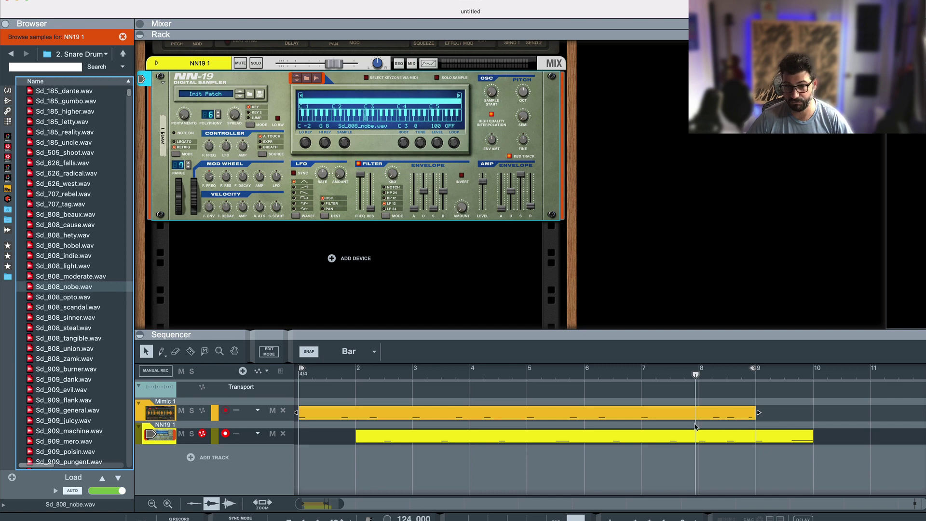
drag(692, 436, 619, 438)
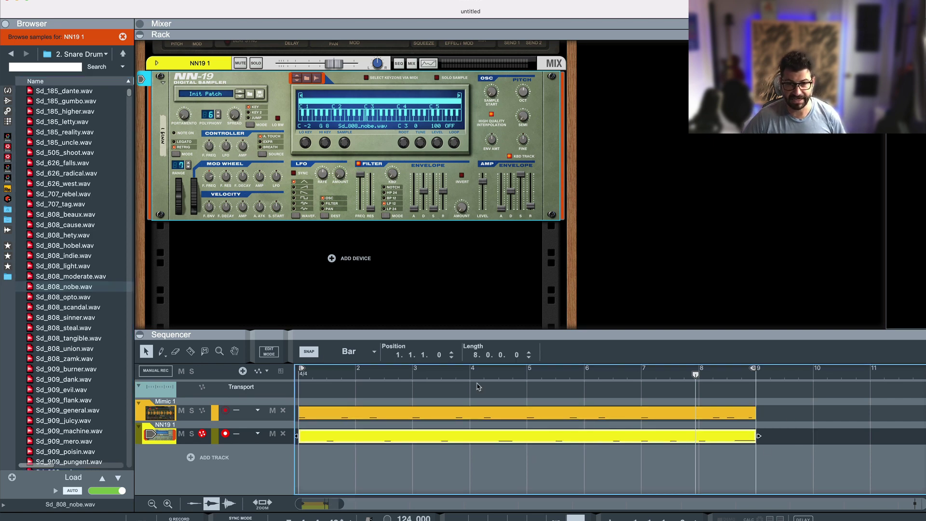
key(space)
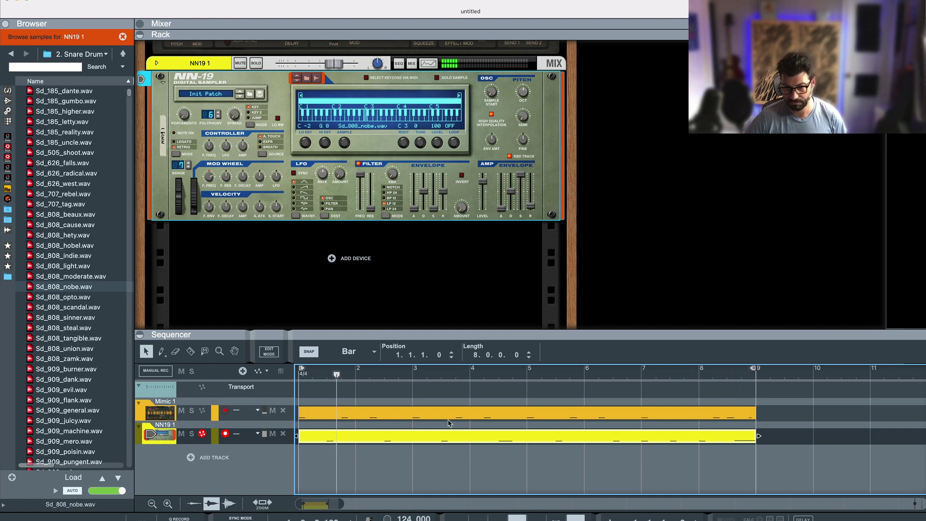
key(space)
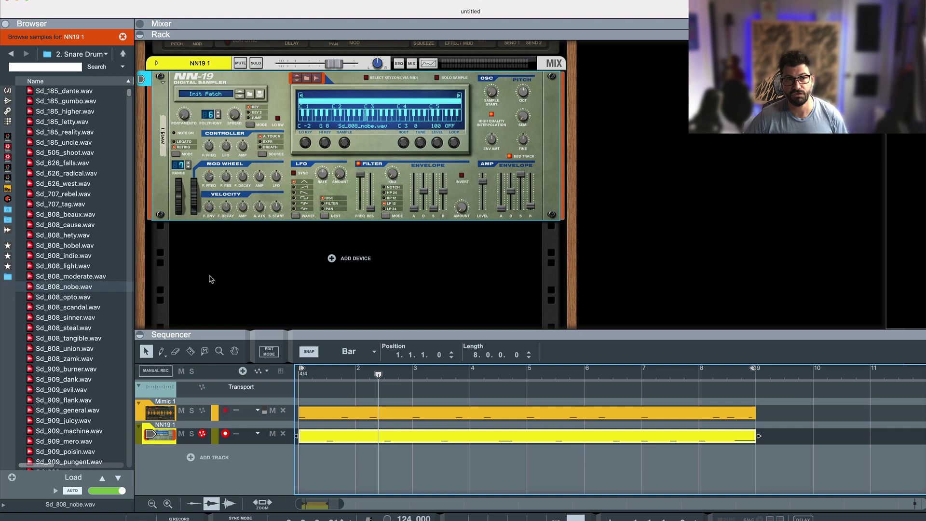
click(79, 54)
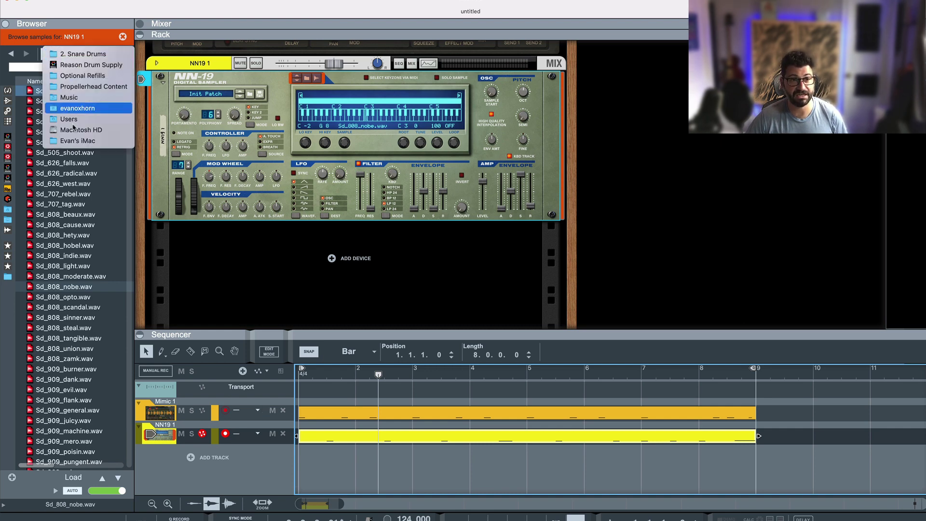
click(552, 180)
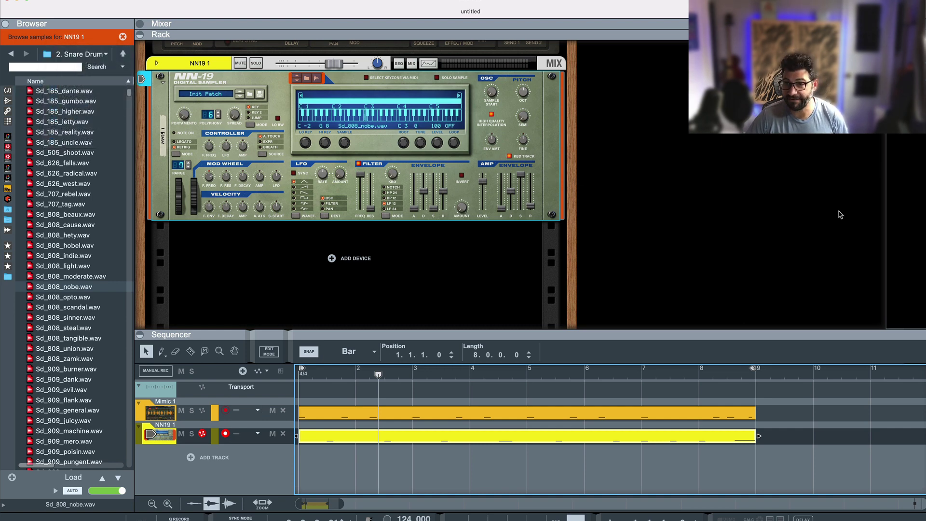
click(843, 227)
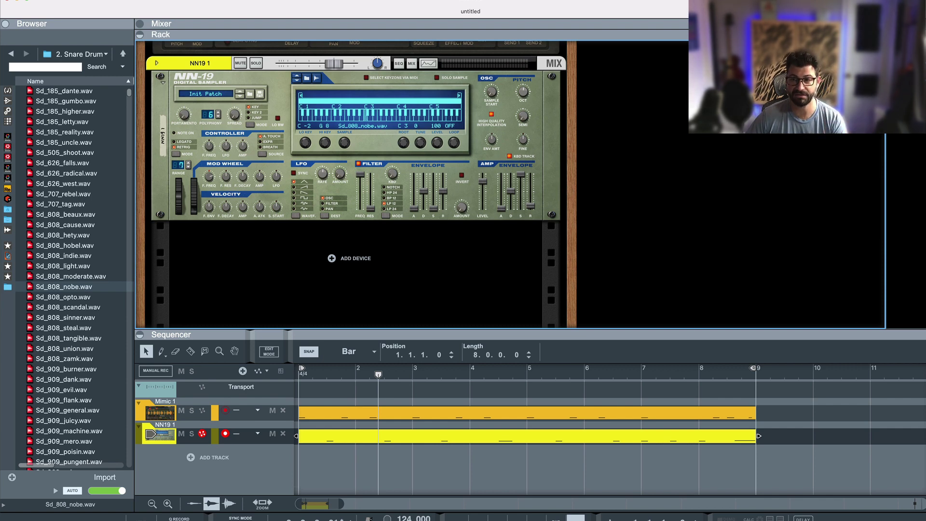
Import Streetsweeper Hats D.mid from Finder's Midi Hats folder as a new track and move its clip to start at bar 1.
key(super+Tab)
click(637, 232)
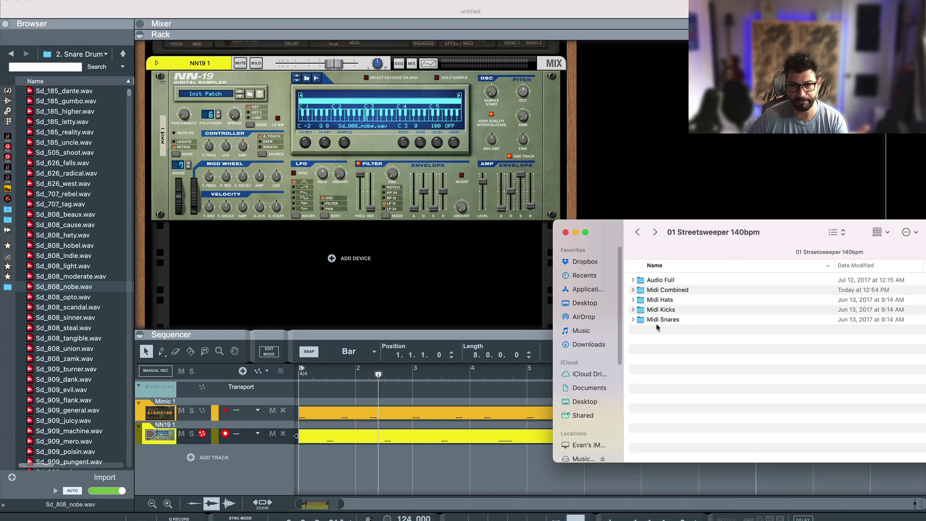
double_click(658, 300)
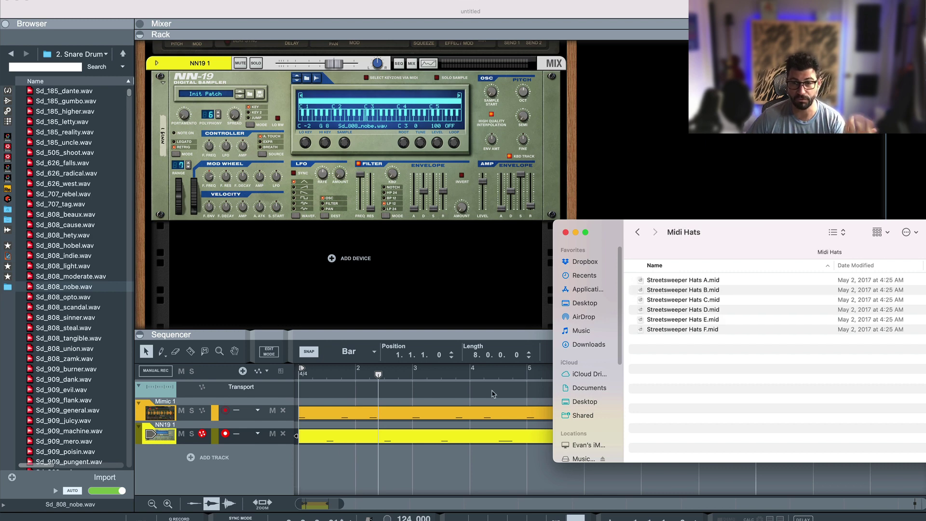
drag(659, 310, 359, 484)
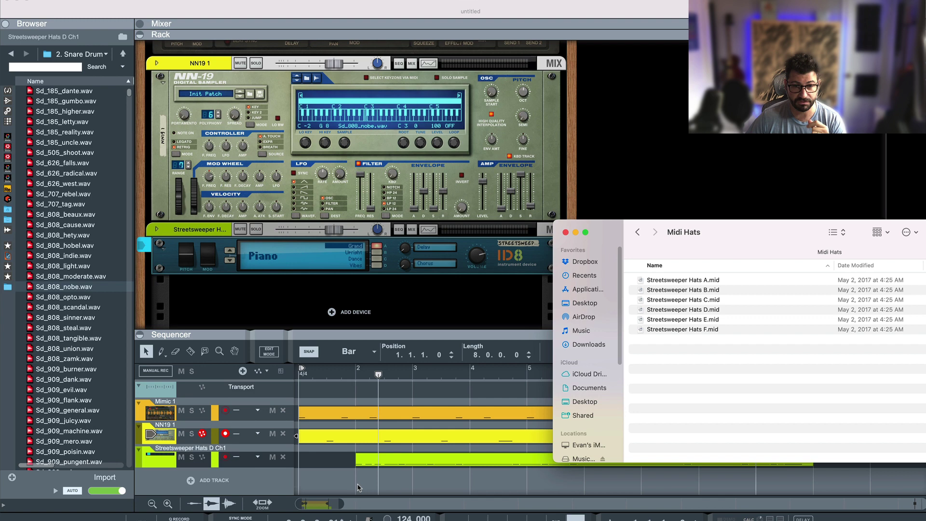
click(369, 479)
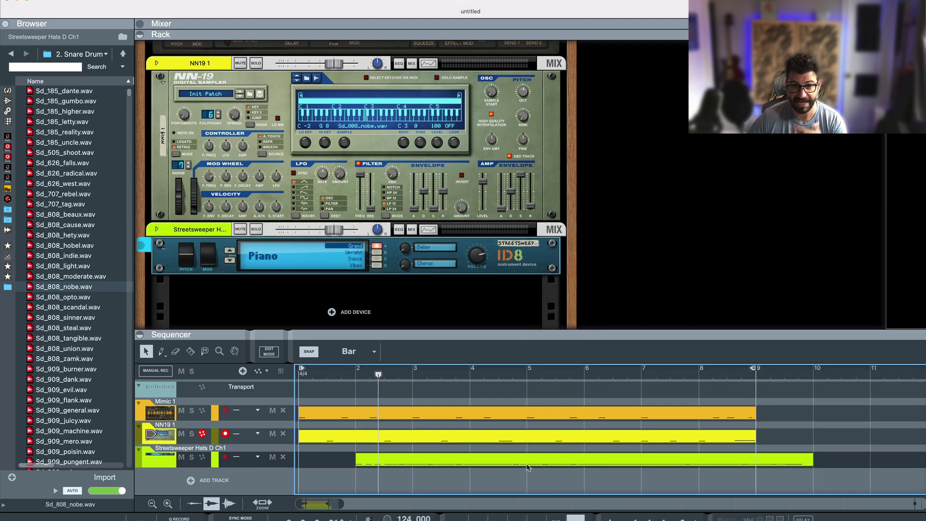
drag(600, 455, 473, 461)
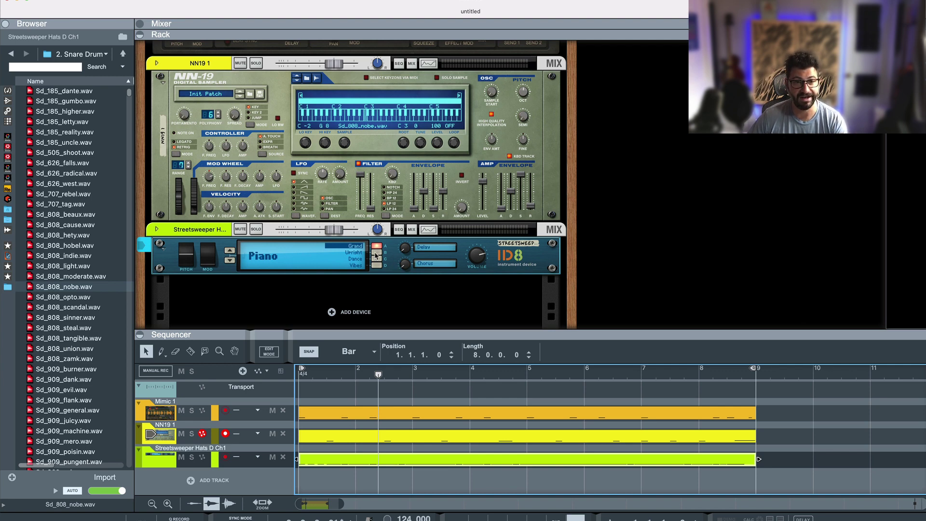
Switch the ID8 from Piano to the Drums RnB-HipHop kit and raise the hats track's channel level during playback.
click(262, 255)
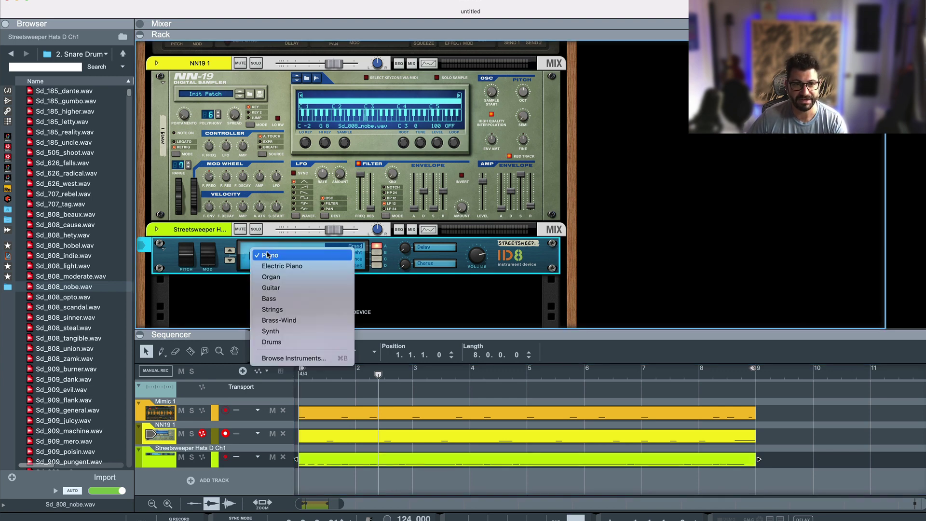
click(297, 343)
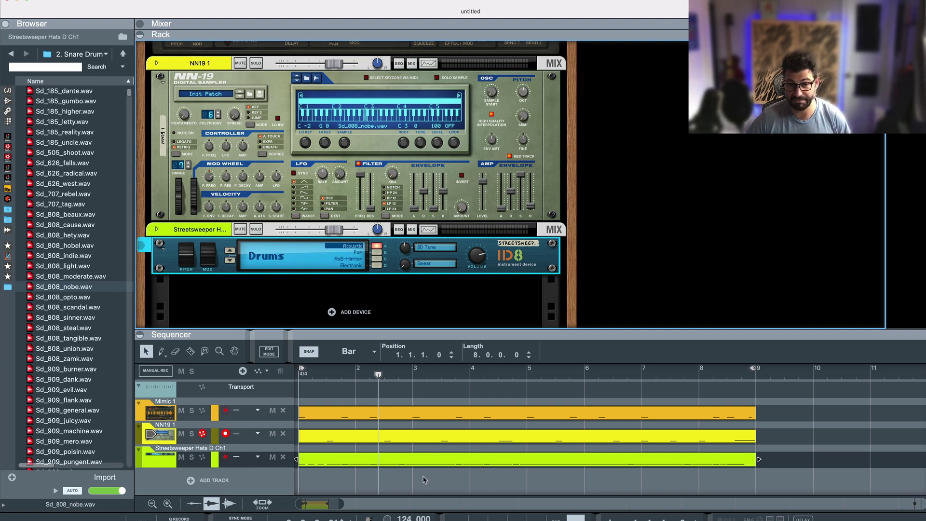
key(space)
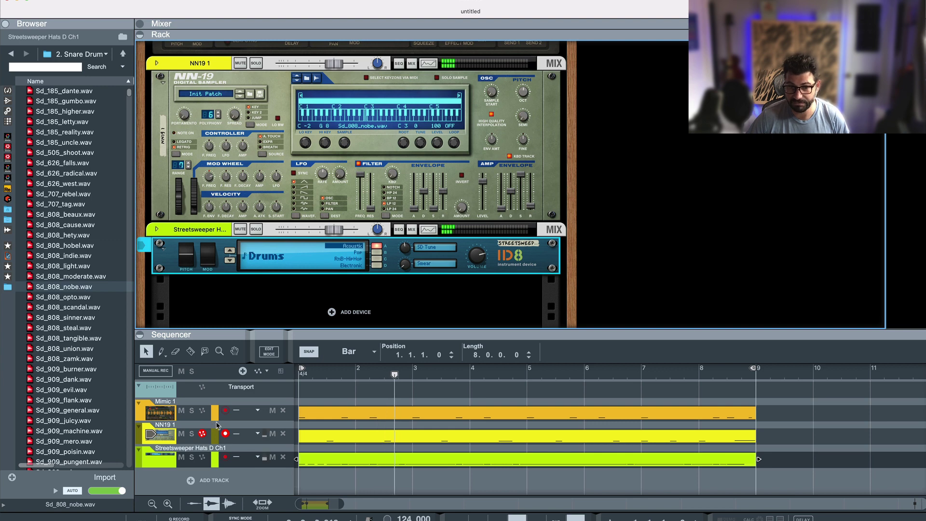
drag(335, 229, 357, 236)
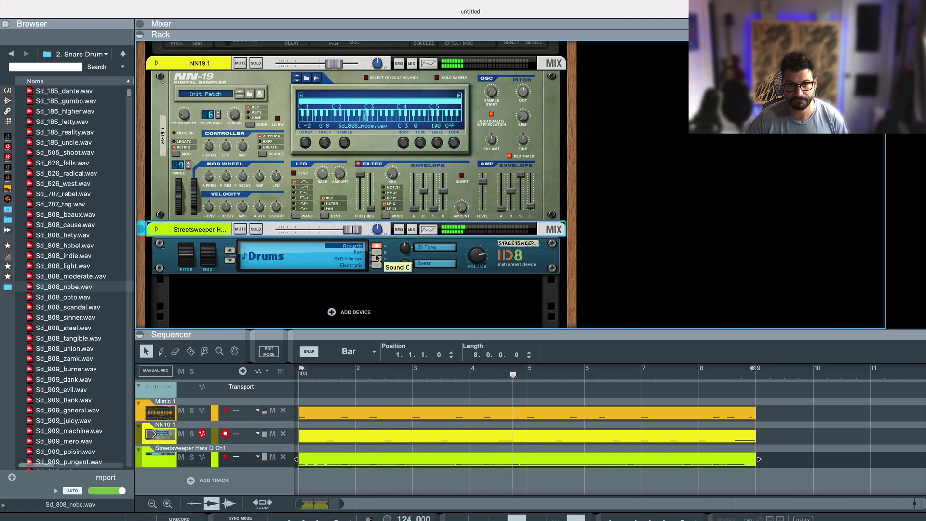
click(377, 260)
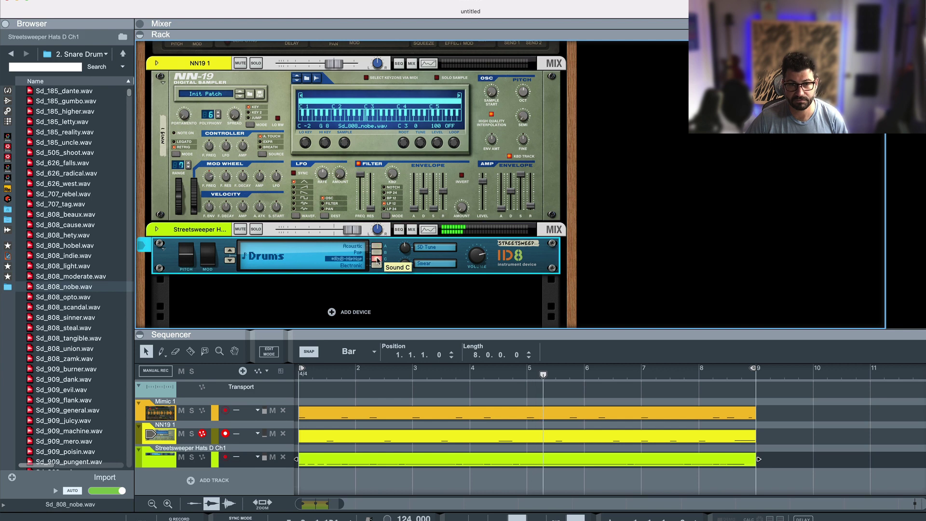
super+click(407, 251)
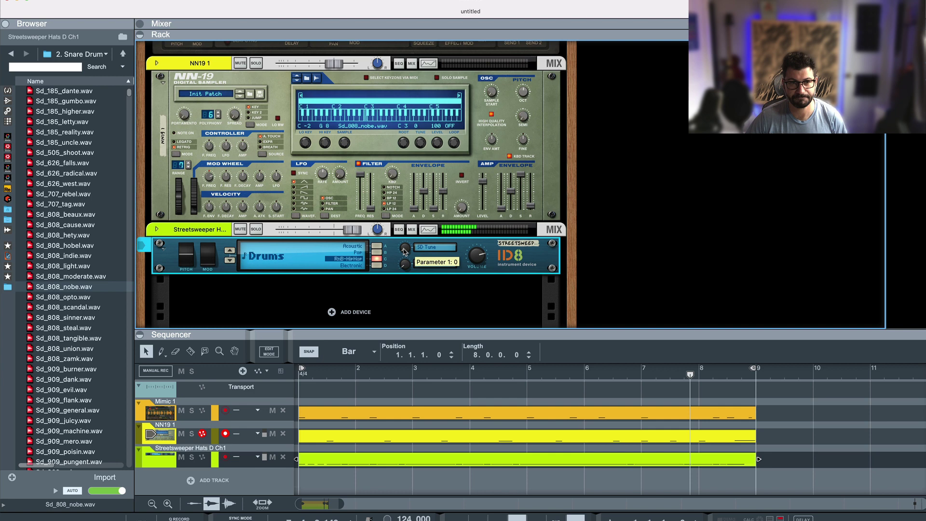
Open the Streetsweeper Hats D clip for editing and audition the ID8's lower keys to find the hi-hat sound.
double_click(392, 464)
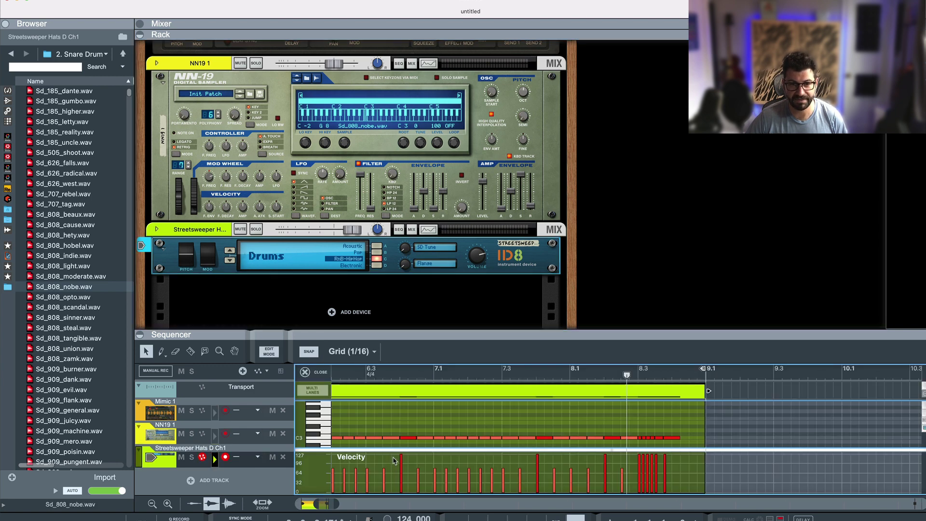
drag(324, 401, 313, 438)
scroll(322, 437, down, 1)
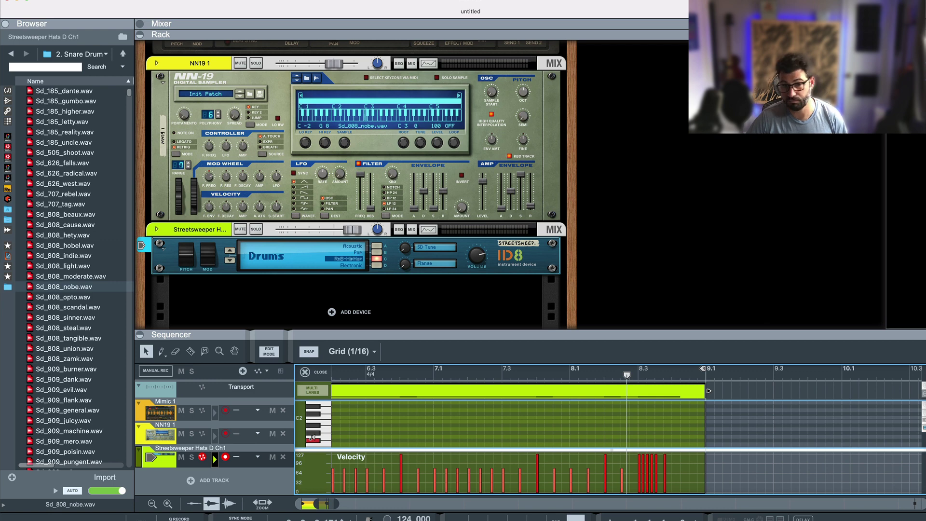
drag(312, 437, 312, 438)
scroll(442, 418, down, 2)
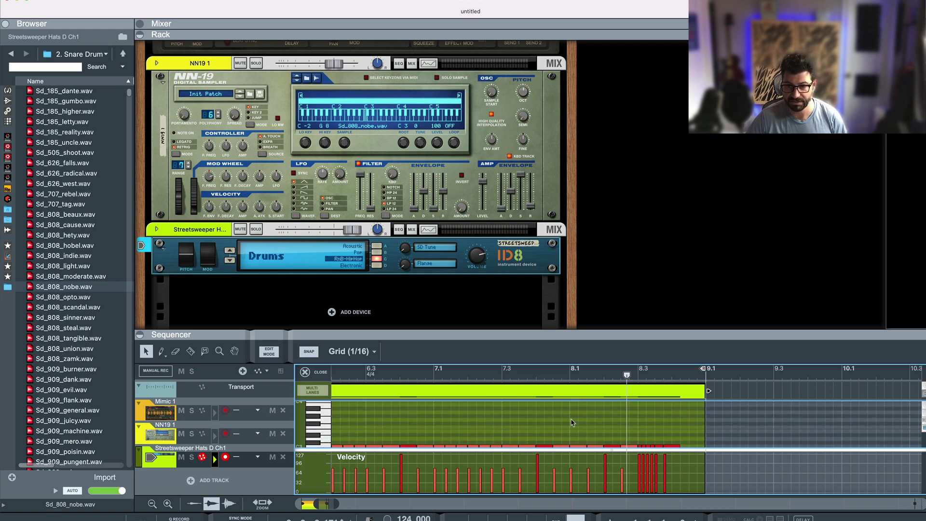
Select all notes in the hats clip and set their pitch to F#1.
scroll(573, 421, down, 1)
key(super+a)
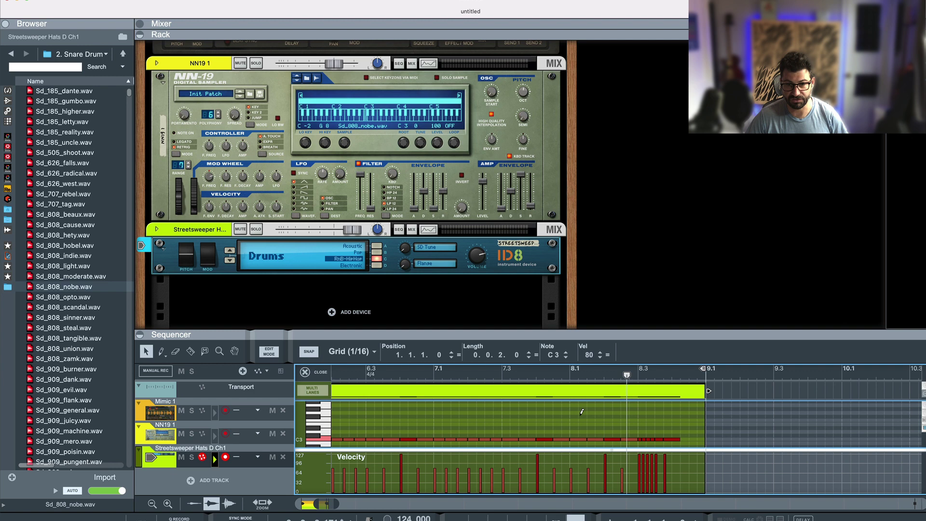
double_click(553, 356)
text(f#1)
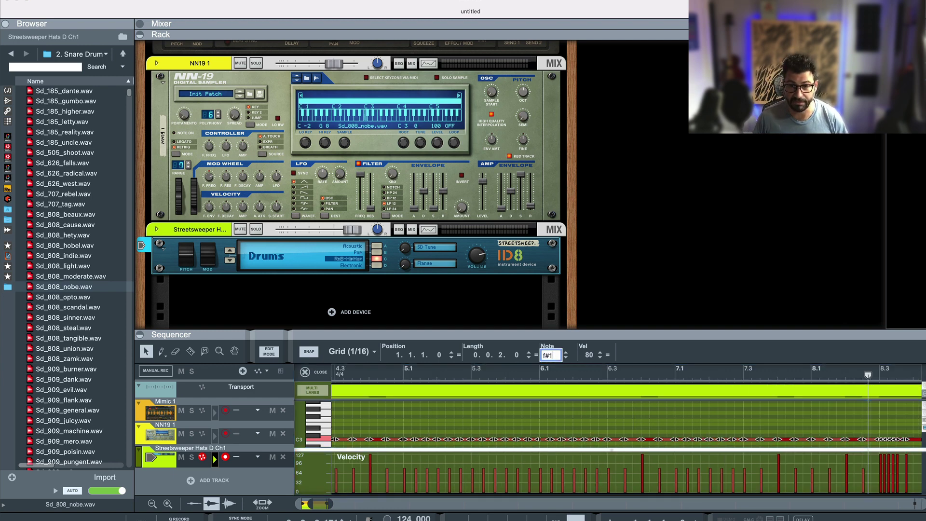
key(Return)
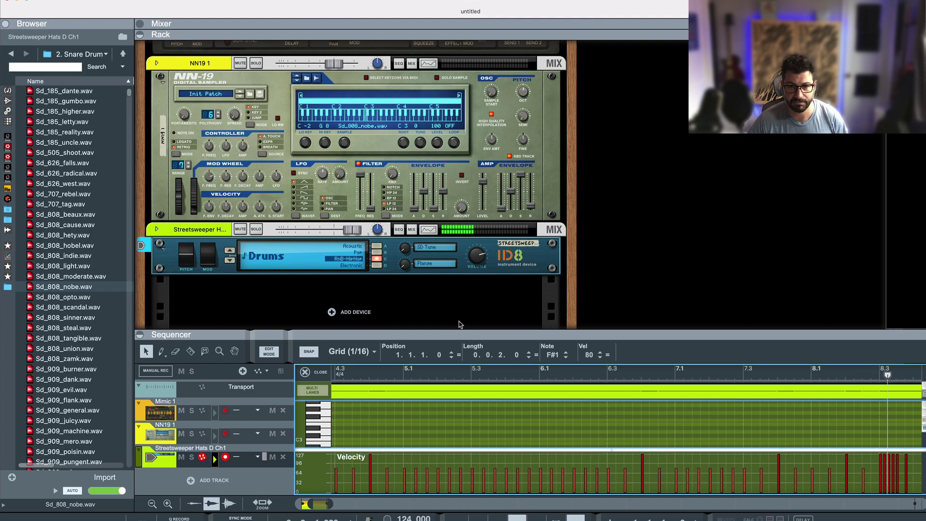
Play back the beat to check the transposed hats through the ID8, and stop playback.
key(space)
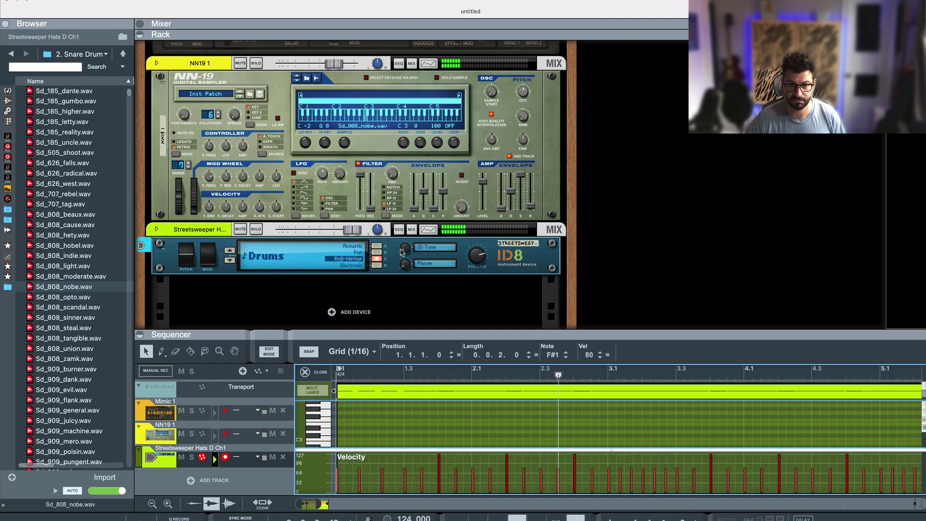
click(481, 257)
scroll(481, 257, down, 2)
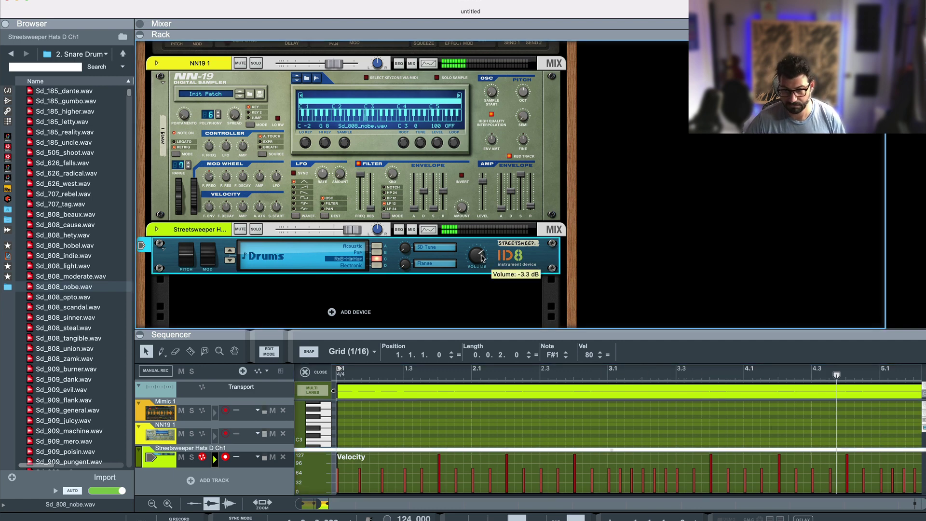
key(space)
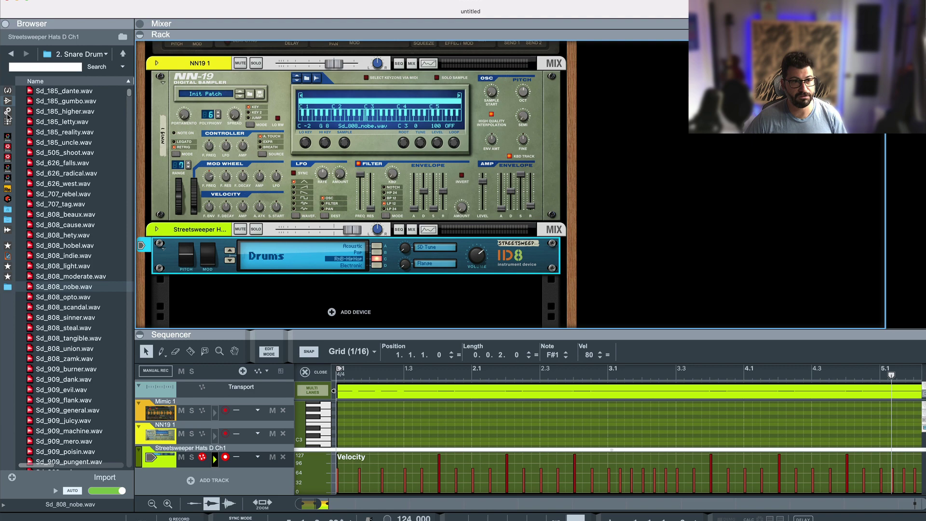
Create a Kong Drum Designer instrument below the ID8.
right_click(221, 247)
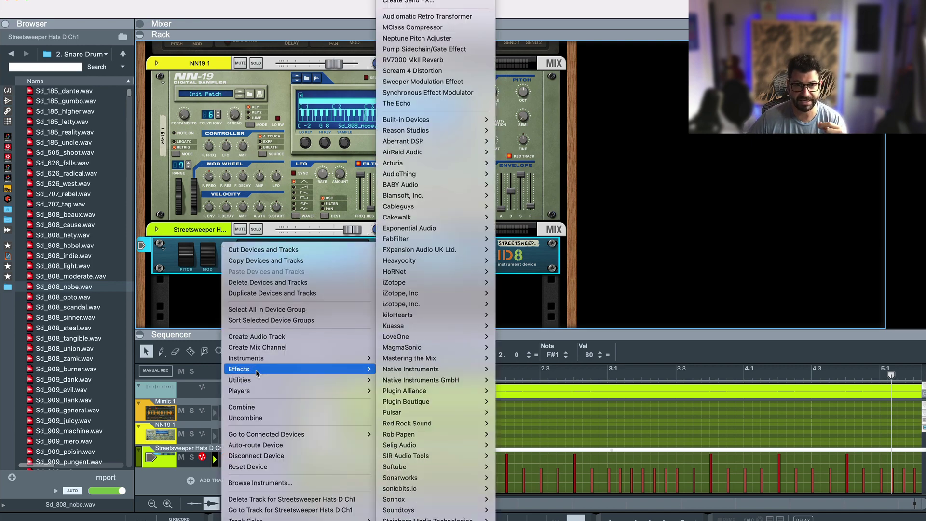
mouse_move(261, 360)
click(427, 238)
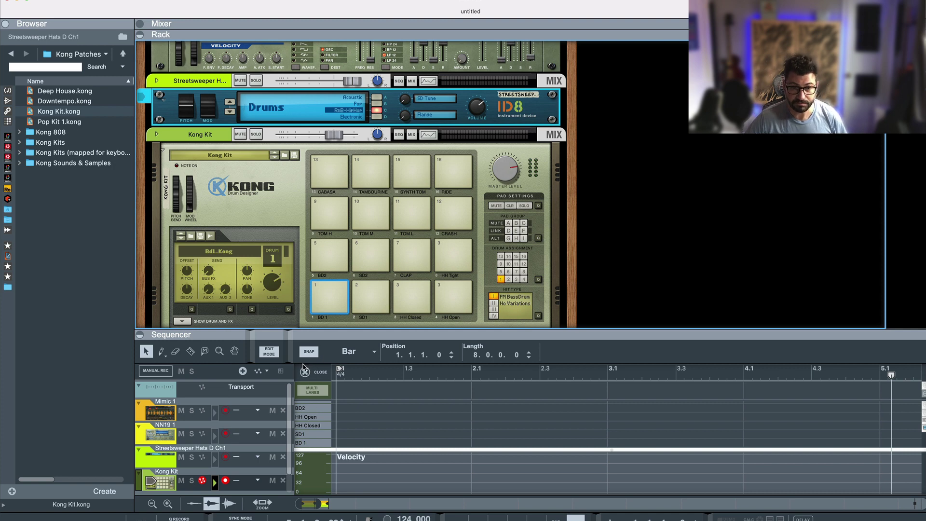
Close the clip editor and move the hats clip from the Streetsweeper Hats D track onto the Kong Kit track.
click(305, 371)
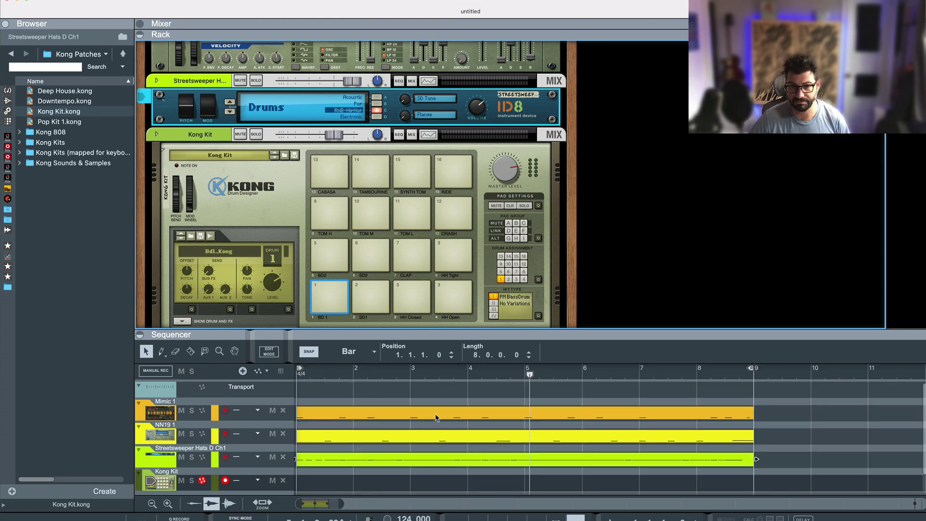
click(369, 470)
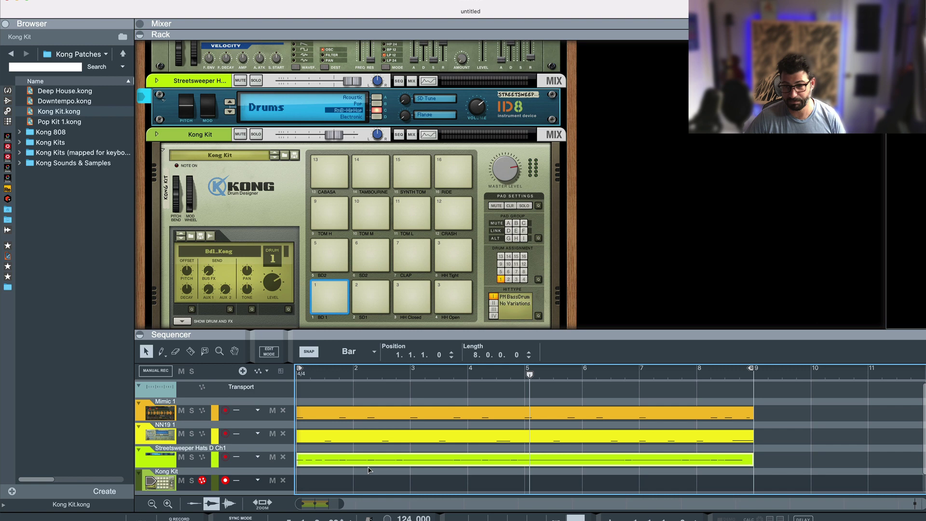
drag(368, 473, 365, 484)
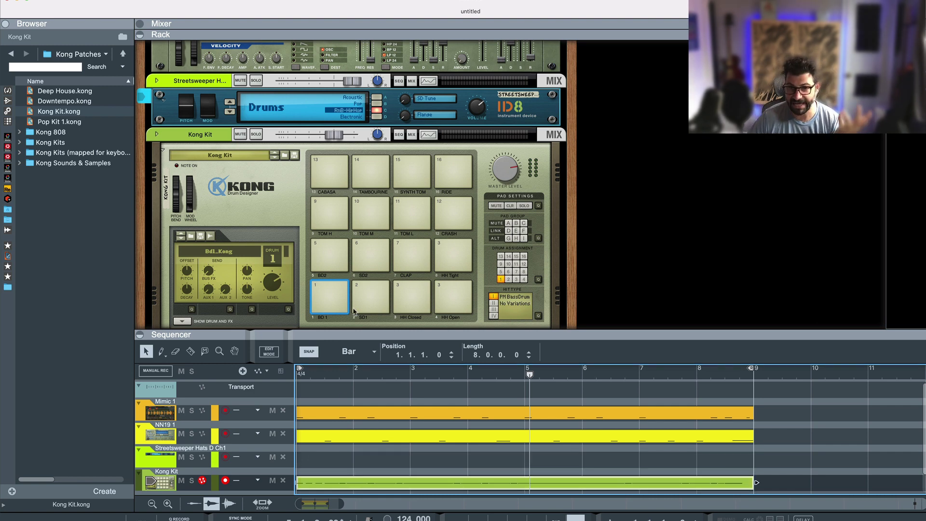
Load Hh_808_attack.wav from Reason Drum Supply's 3. Hi Hats folder onto Kong's HH Closed pad 3.
click(407, 304)
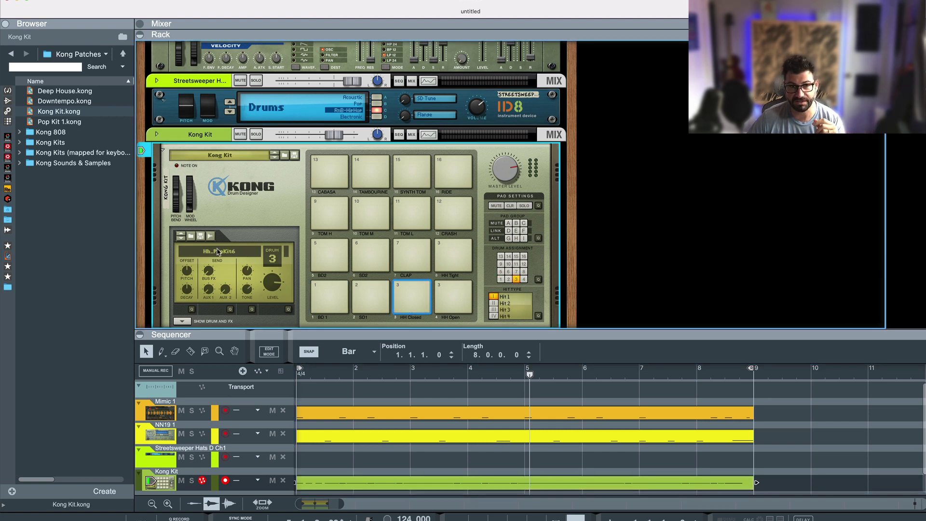
click(9, 169)
click(53, 123)
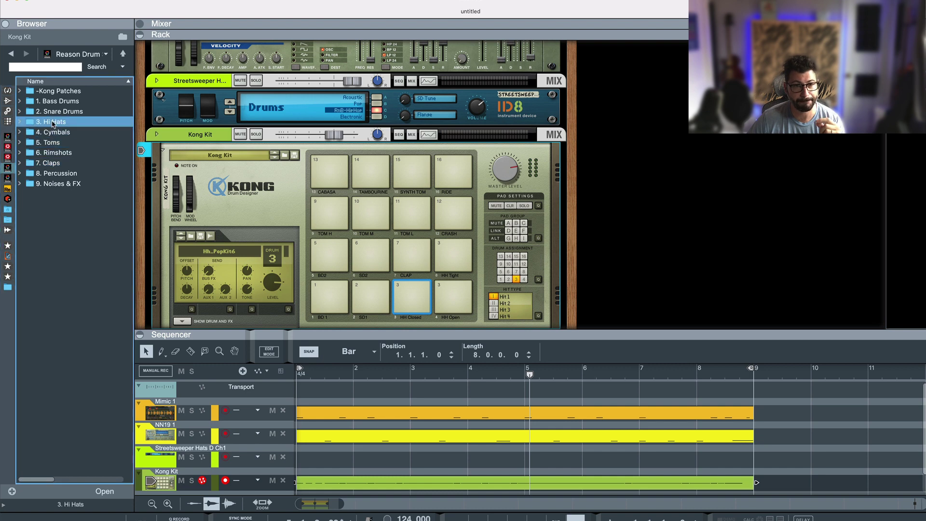
double_click(53, 123)
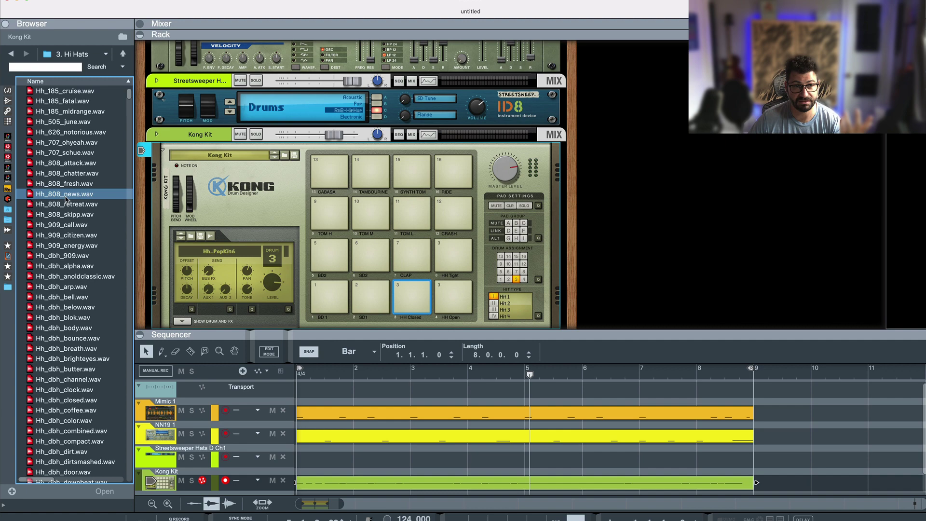
drag(66, 163, 412, 296)
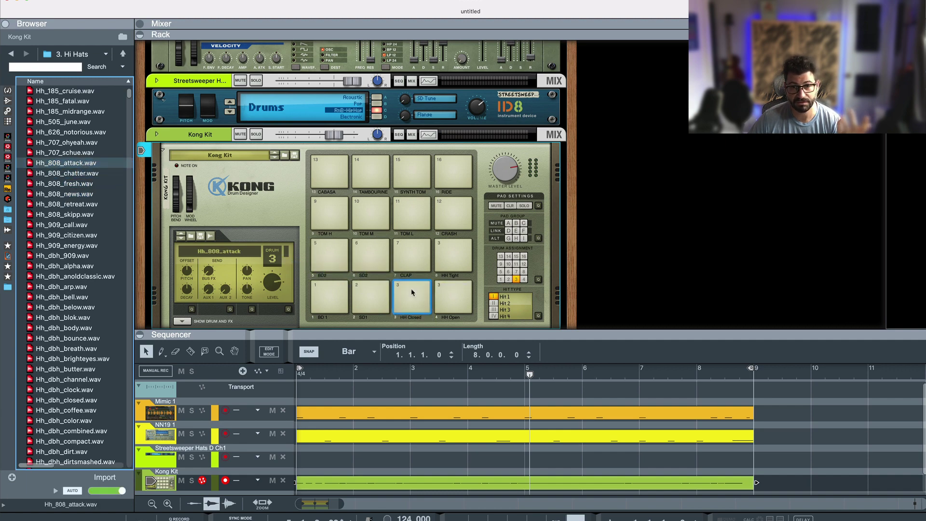
Open the Kong Kit hats clip and enlarge the sequencer to check which pad its notes trigger.
scroll(412, 296, down, 5)
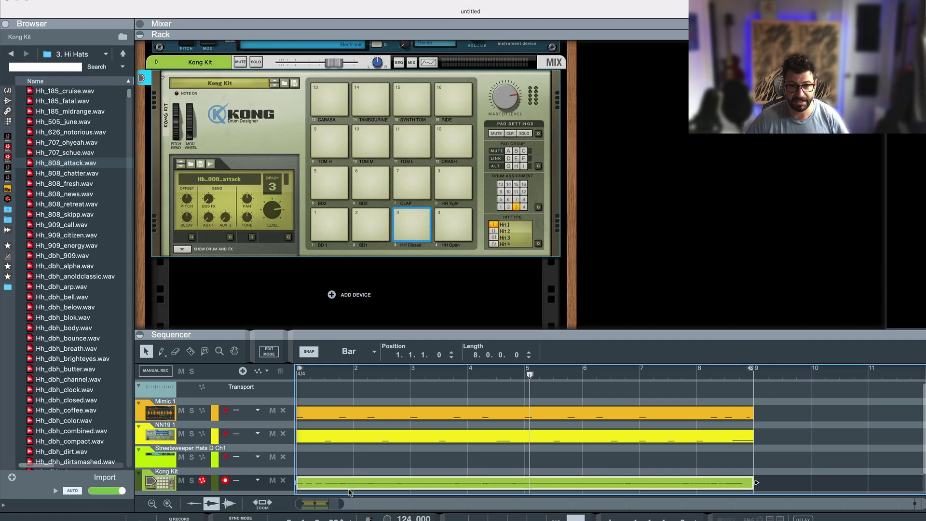
click(350, 486)
double_click(351, 486)
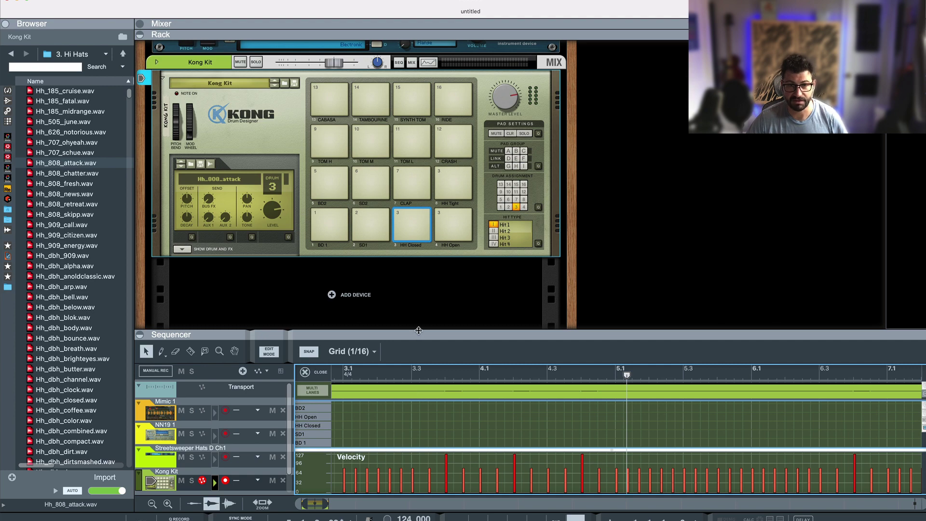
drag(418, 330, 436, 135)
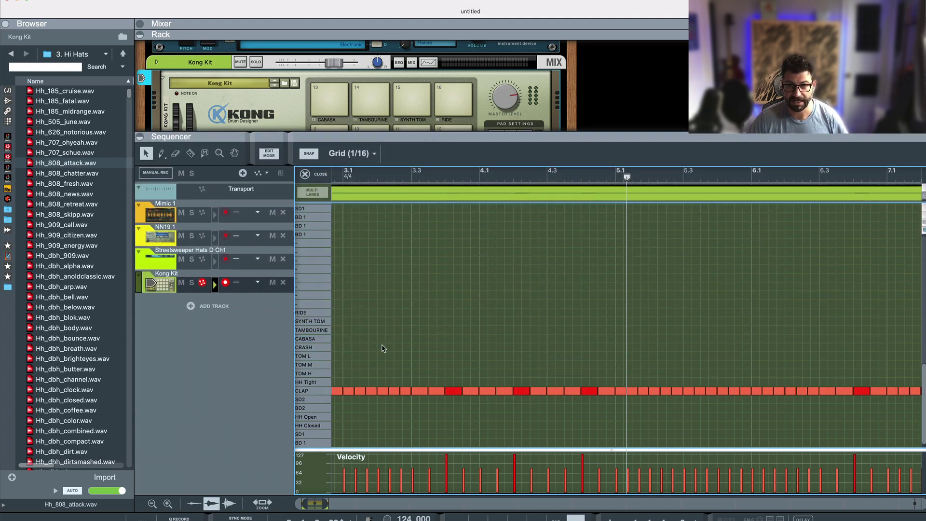
scroll(403, 344, left, 8)
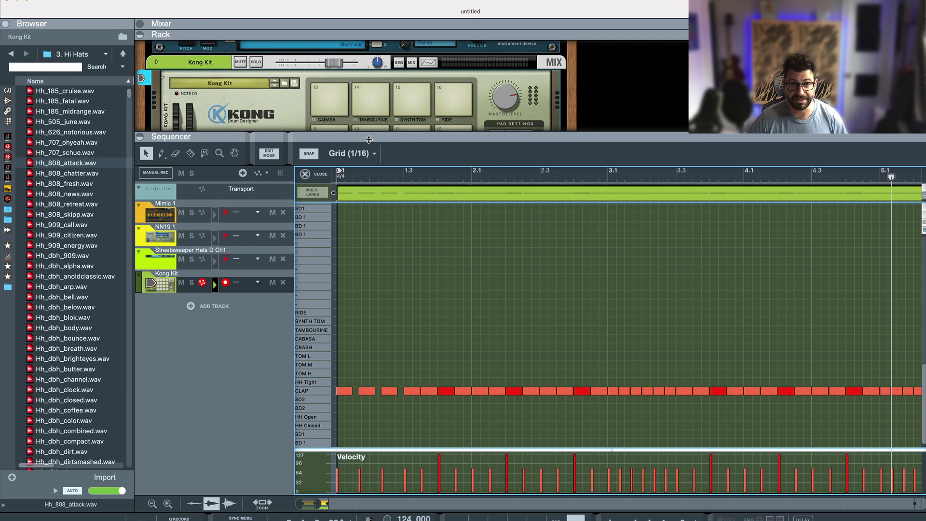
drag(368, 140, 378, 246)
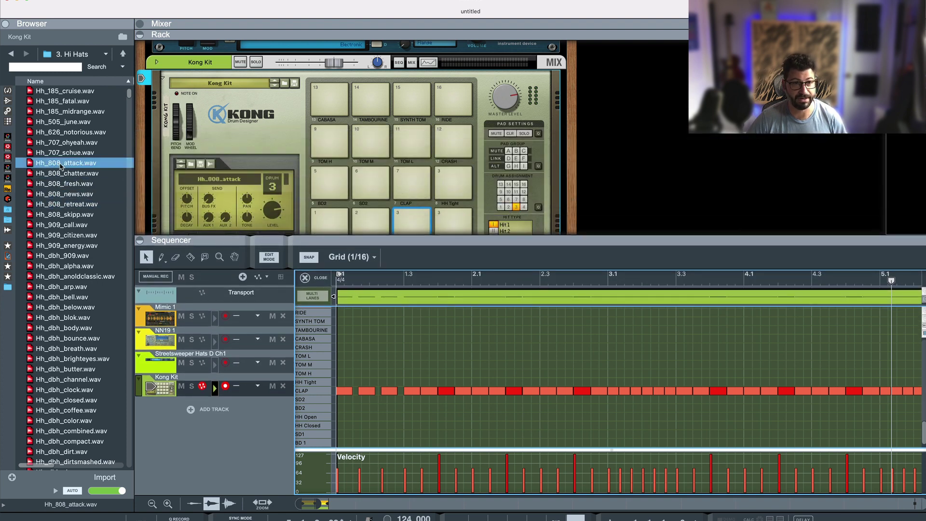
Load Hh_808_attack.wav onto Kong's CLAP pad 7 and rename the pad HiHat.
drag(67, 162, 397, 183)
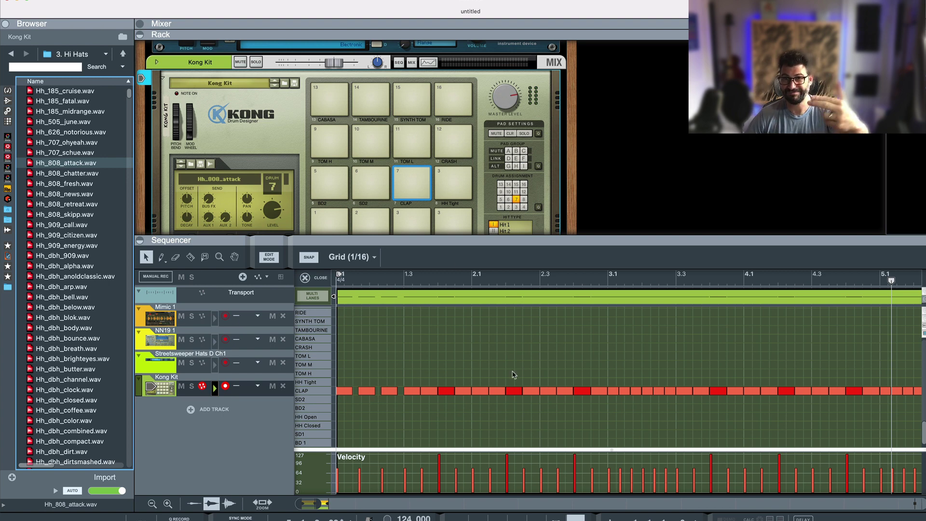
click(409, 197)
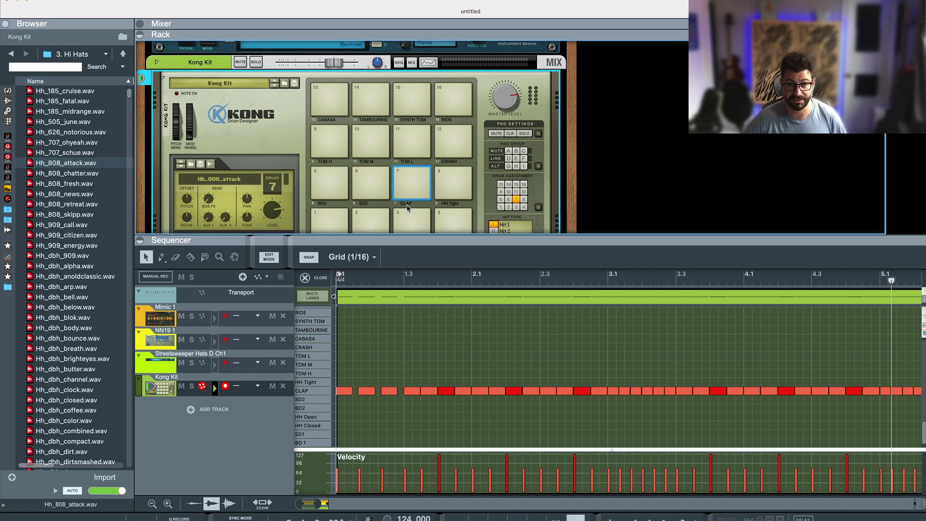
double_click(407, 205)
text(H)
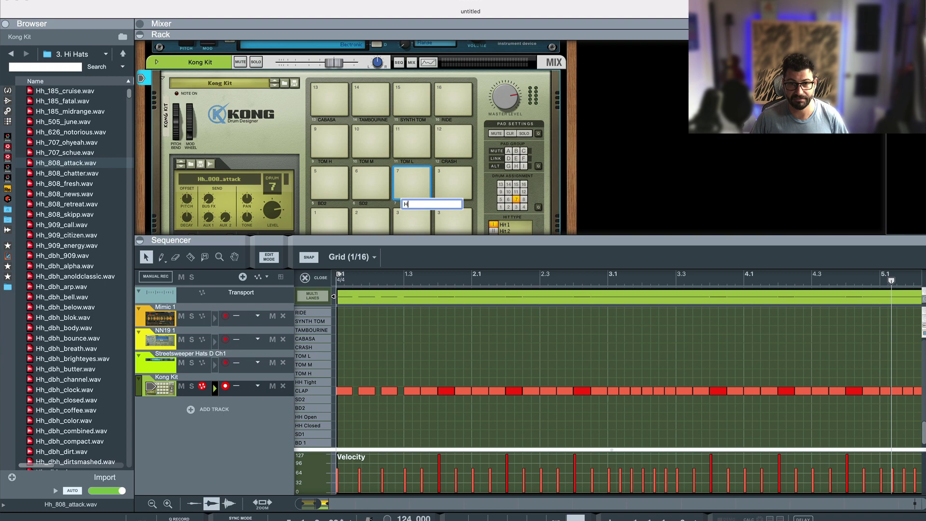
text(iHat)
key(Return)
Play back the beat with the Kong hi-hat and collapse the sequencer to watch the pads, then stop playback.
key(space)
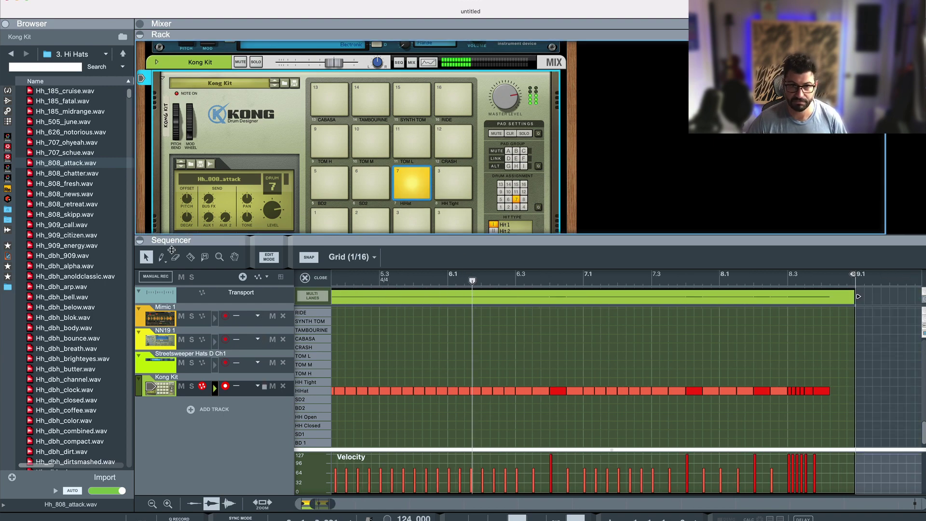
click(140, 240)
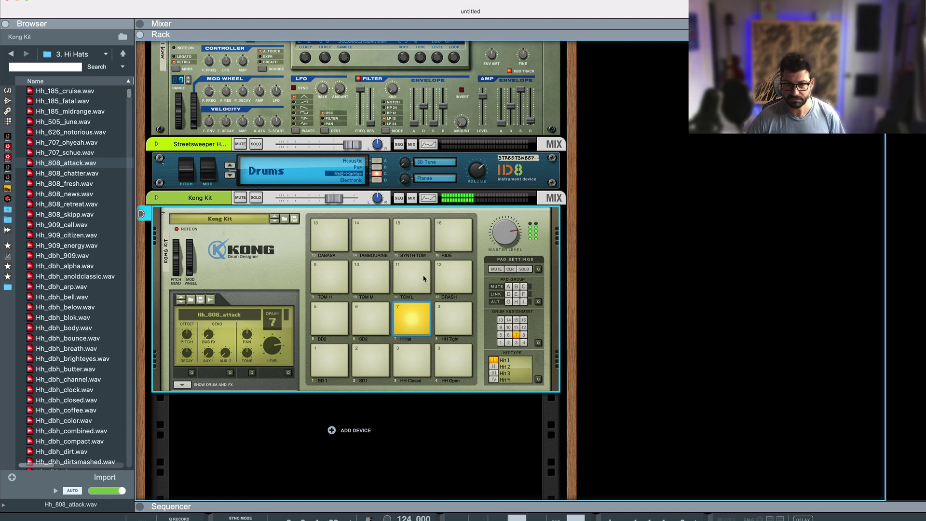
key(space)
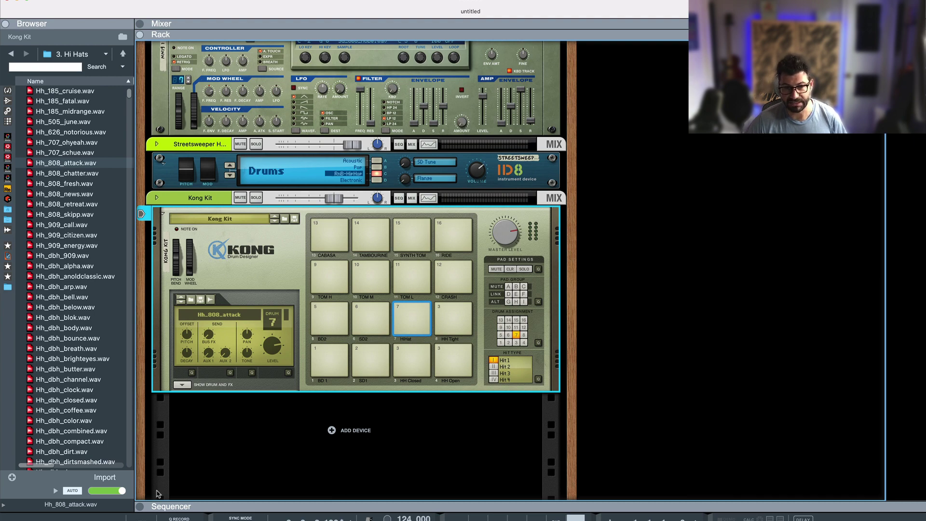
Reopen the sequencer, close the clip editor, and add a new note lane to the Kong Kit track.
click(142, 506)
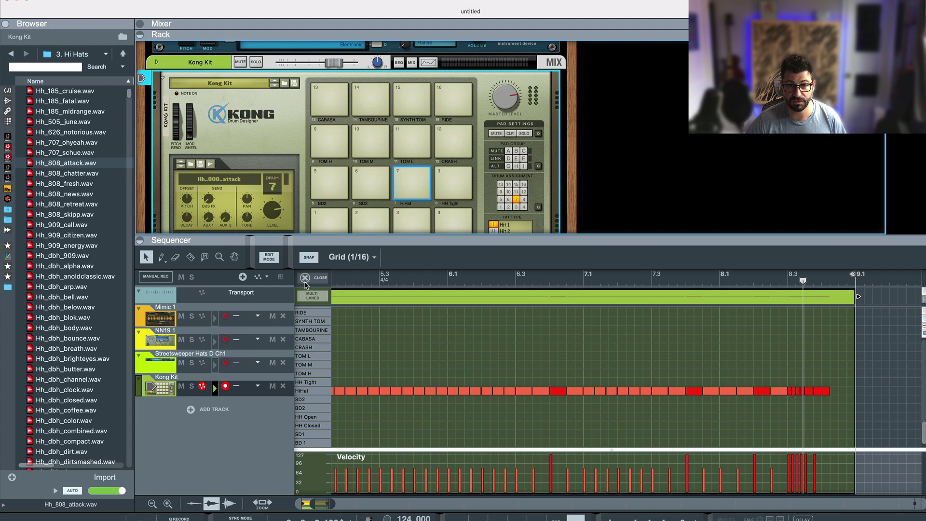
click(305, 277)
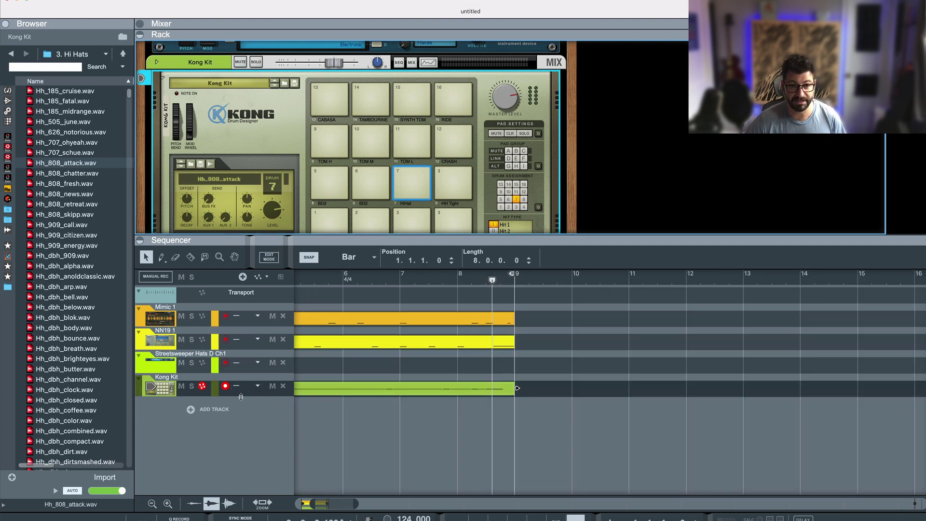
right_click(240, 396)
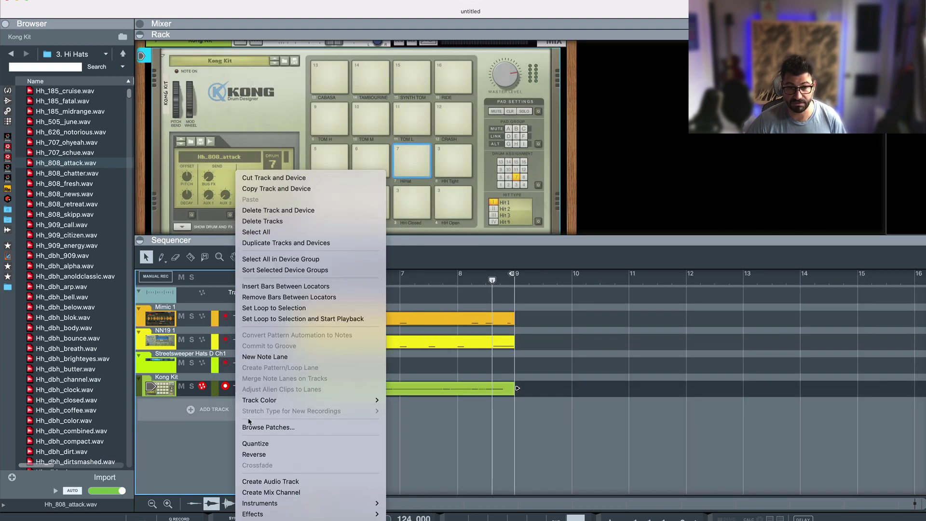
click(251, 356)
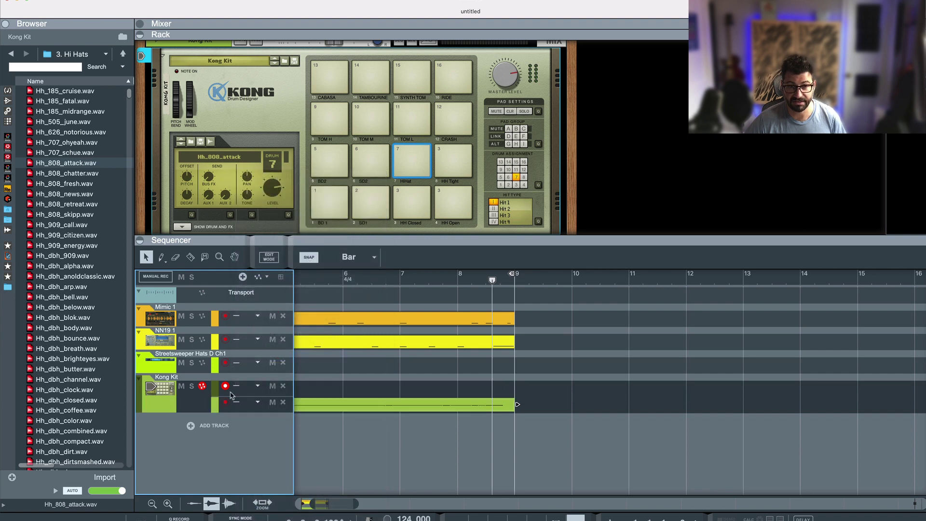
Move the snare clip from the NN19 track onto the Kong Kit track's new note lane and open it for editing.
scroll(318, 343, left, 5)
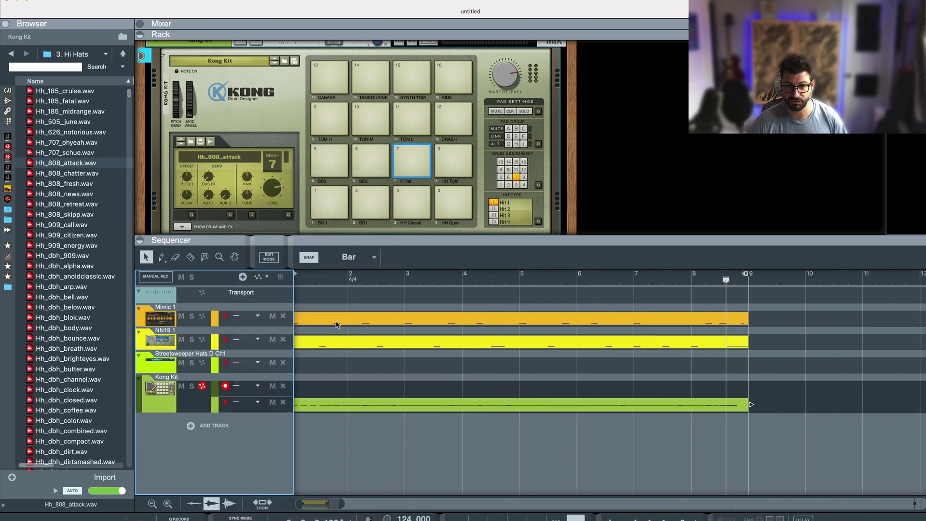
drag(332, 337, 328, 388)
double_click(342, 393)
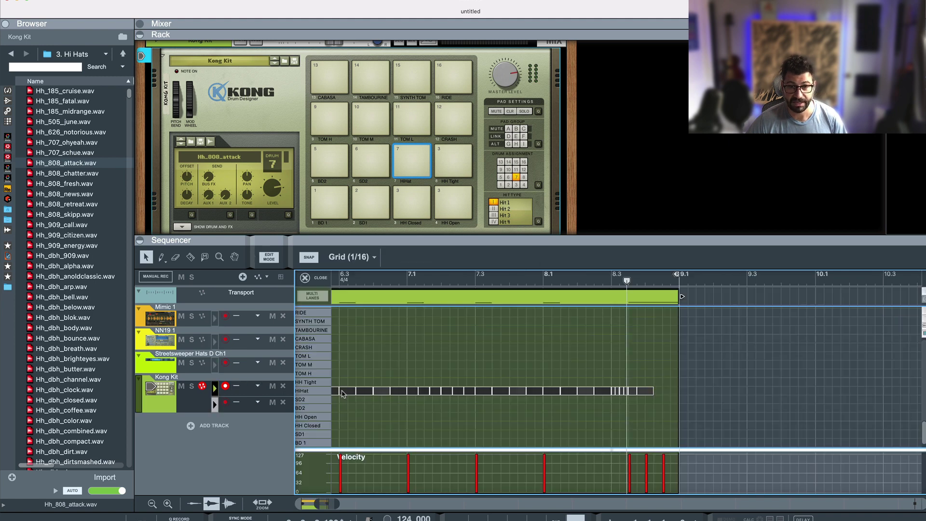
Align the stray last snare note with the other snare notes and move all of them up to the SD1 row (D#3).
scroll(530, 377, left, 6)
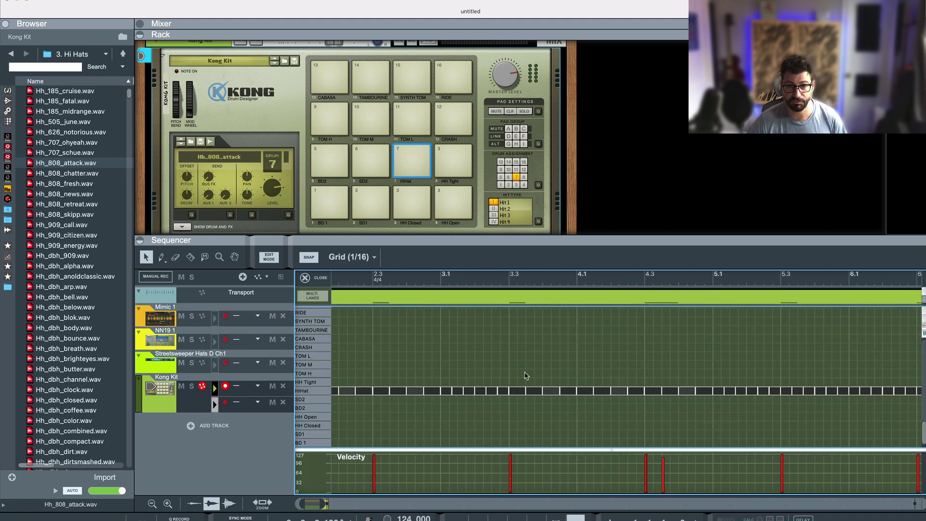
scroll(739, 371, up, 5)
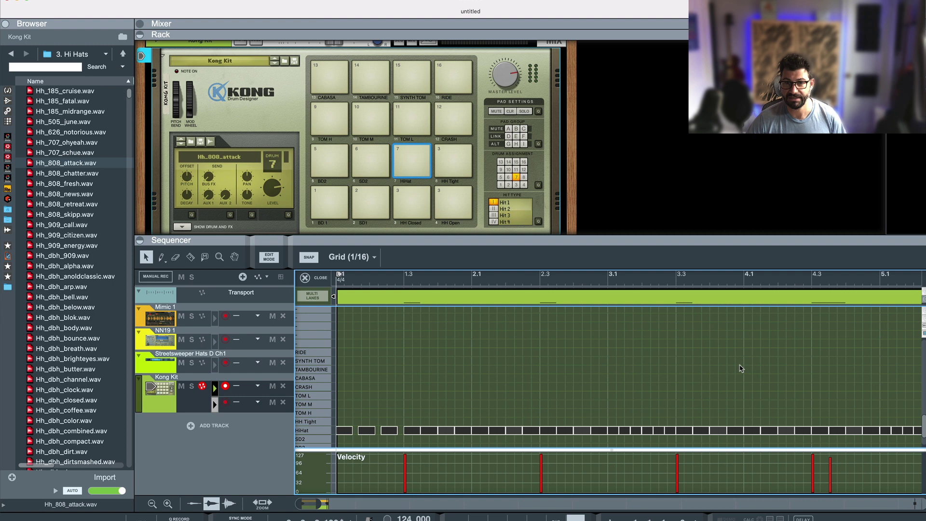
drag(371, 321, 850, 355)
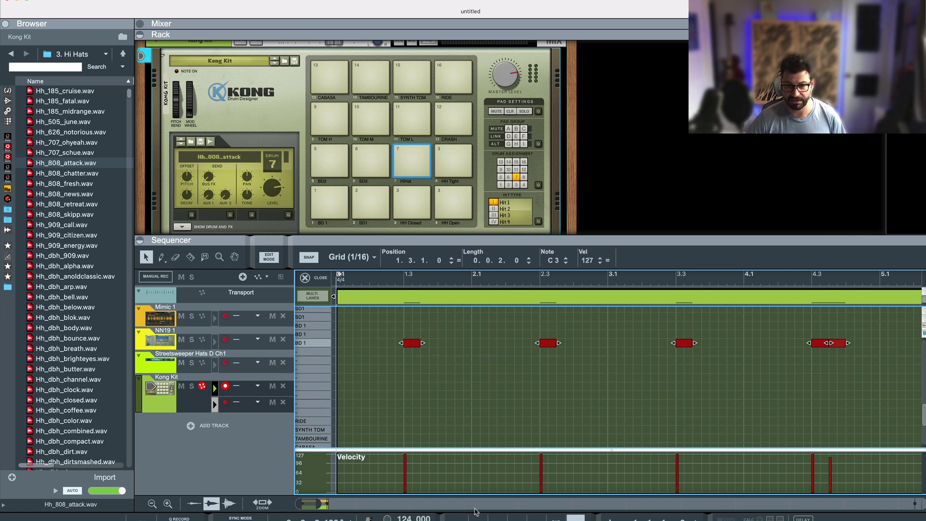
drag(327, 503, 419, 504)
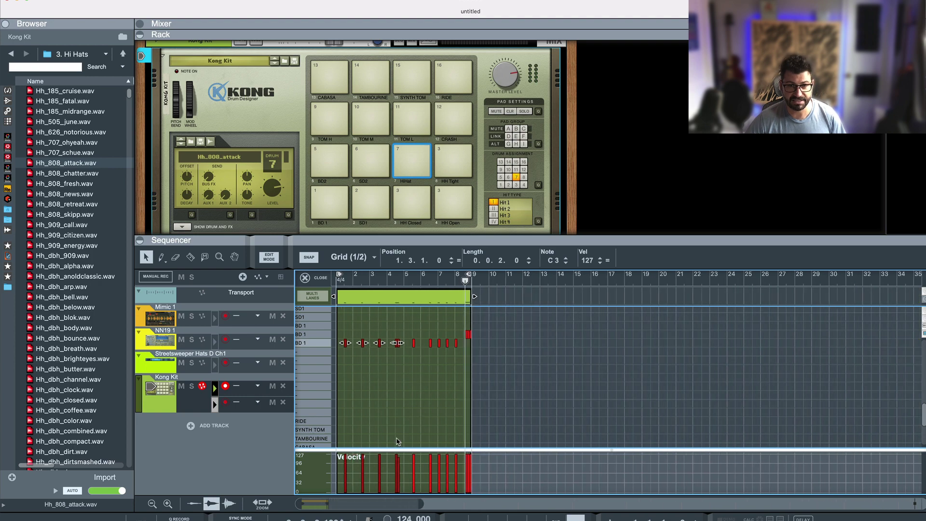
click(492, 331)
drag(468, 333, 468, 342)
drag(537, 340, 345, 326)
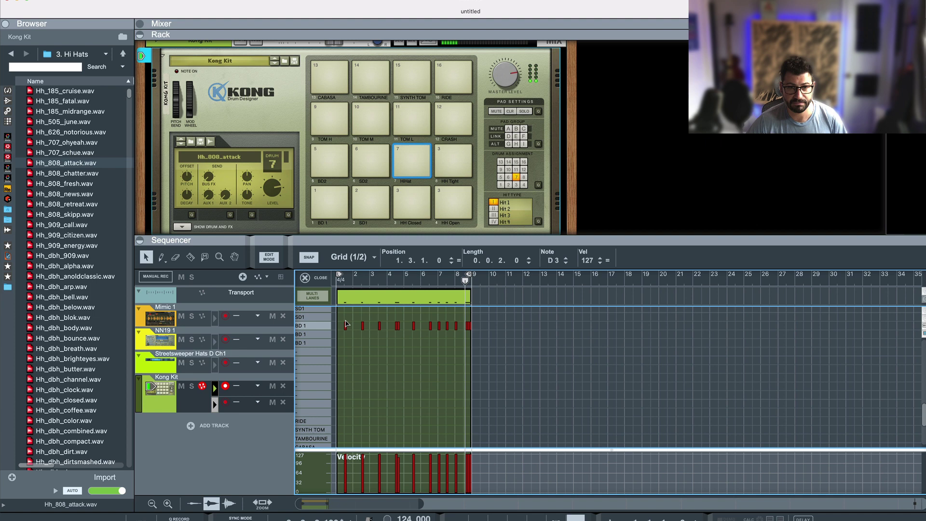
key(Up)
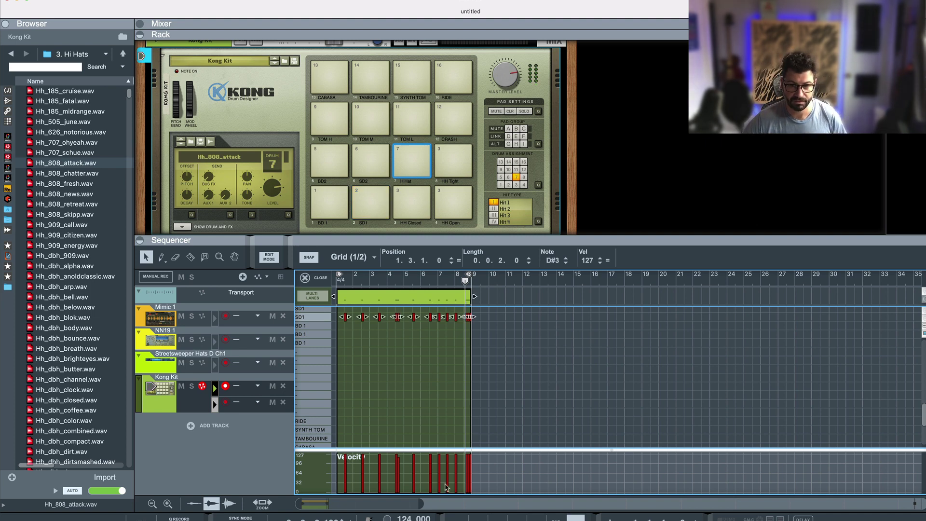
Play back the beat, close the clip editor, and briefly mute the Kong Kit's hi-hat lane to hear the snare, then stop playback.
click(497, 517)
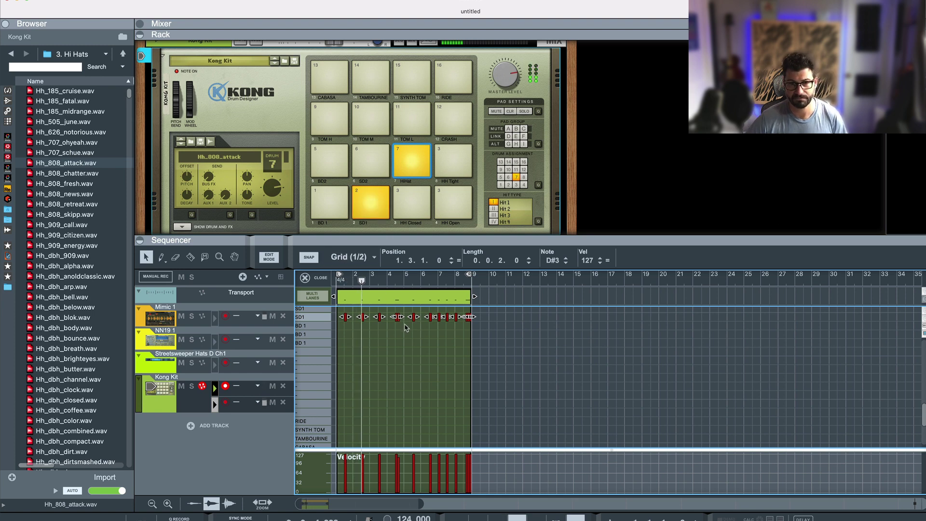
key(super+e)
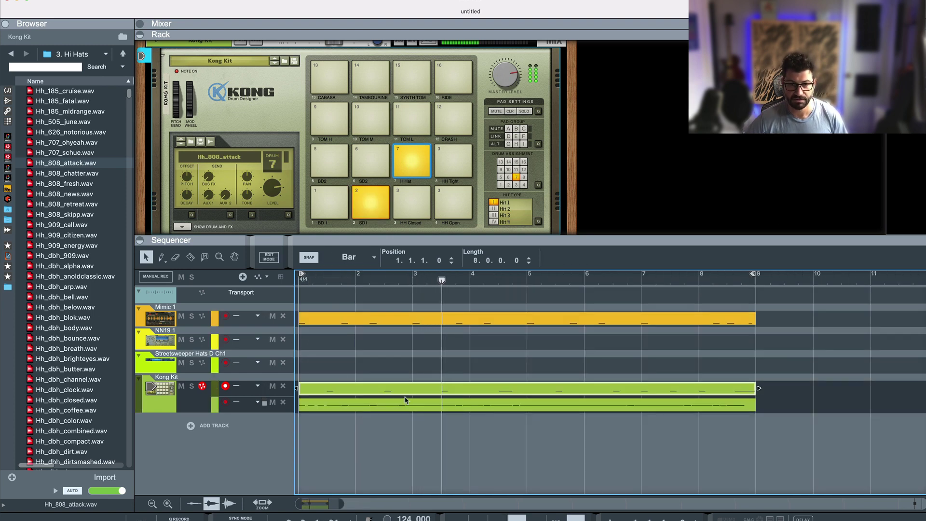
click(272, 403)
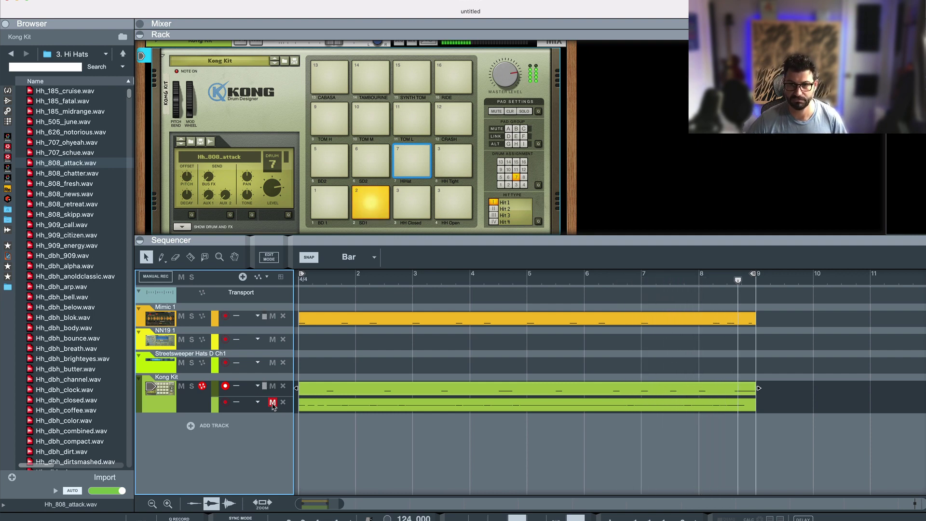
click(273, 402)
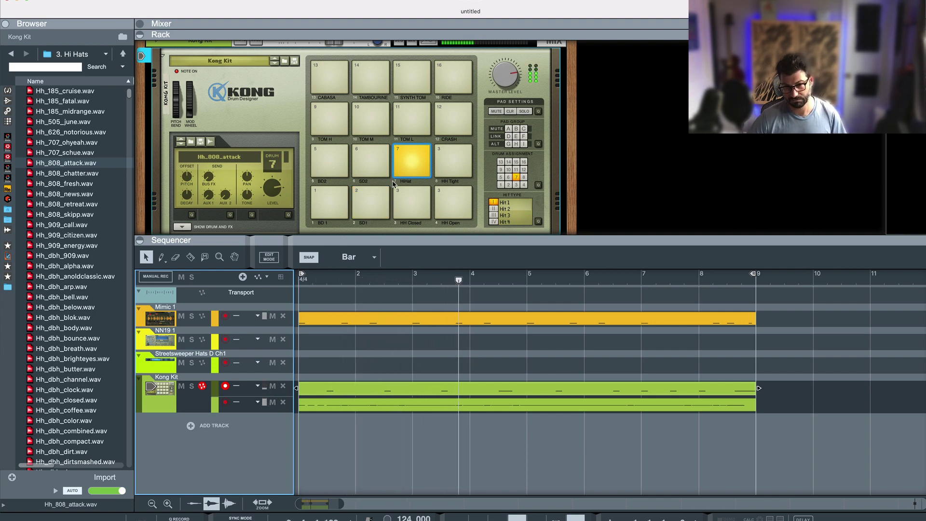
key(space)
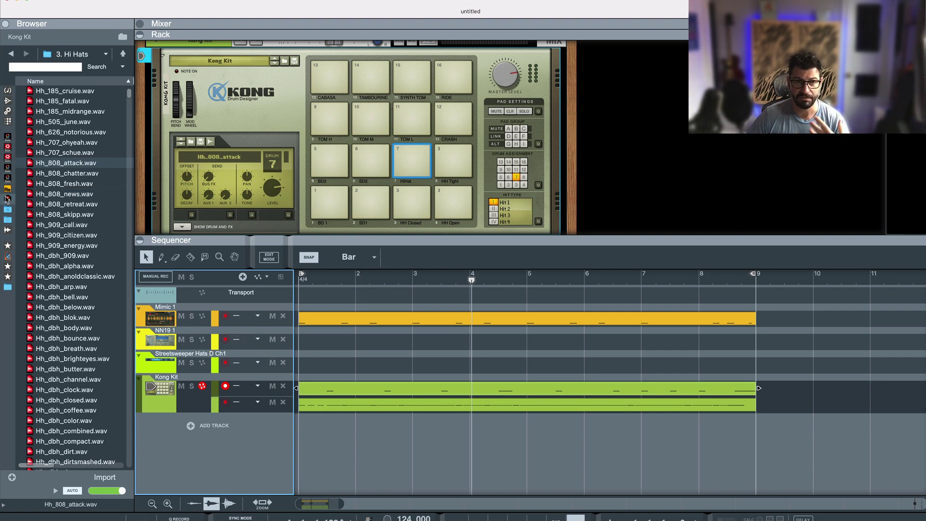
Browse the installed sound packs, looking inside Heart Wrench and returning to the pack list to open 90s West Coast Hip Hop.
click(7, 199)
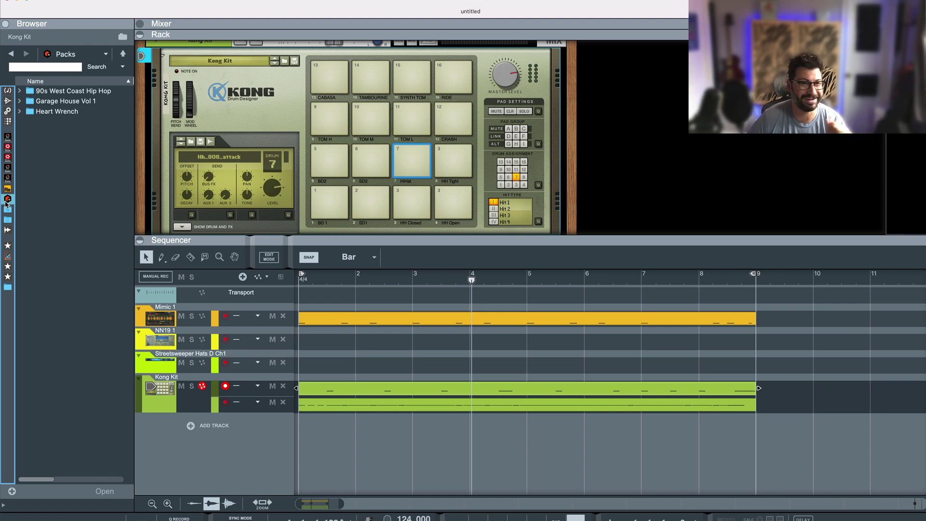
double_click(74, 112)
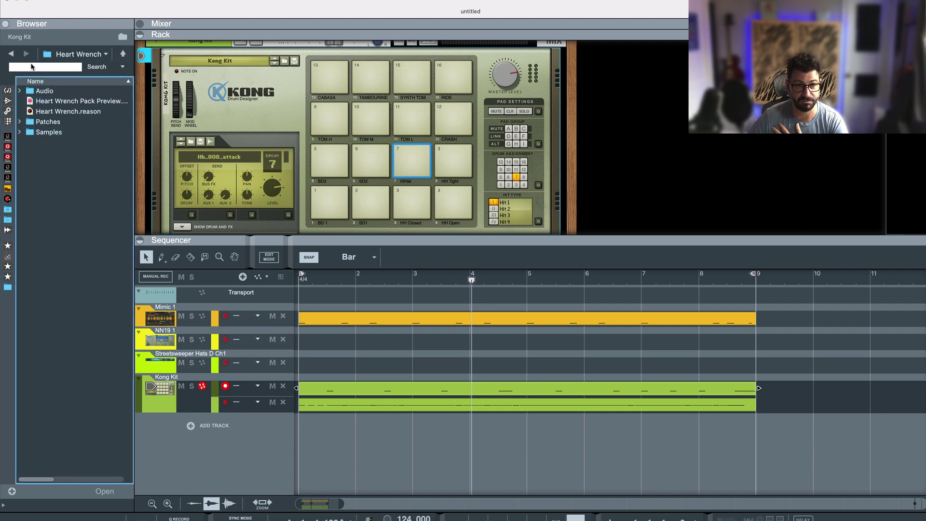
click(8, 55)
double_click(53, 91)
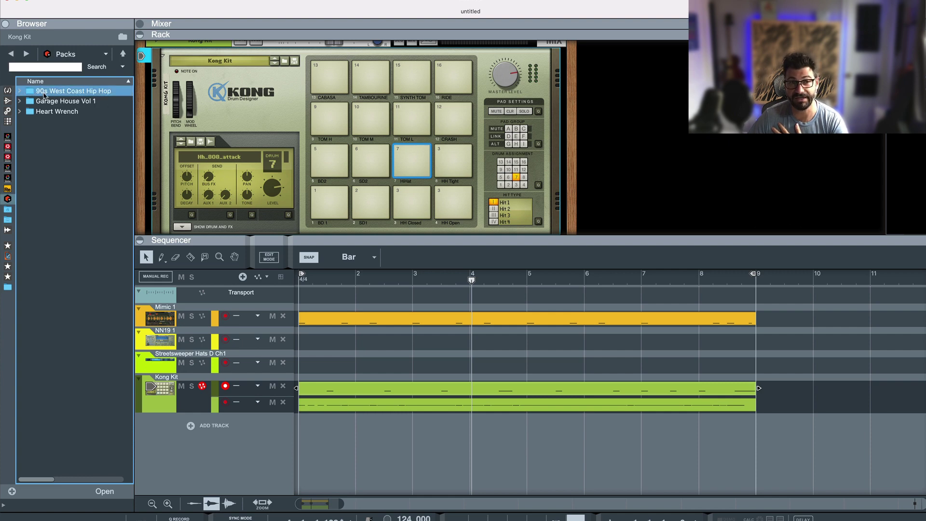